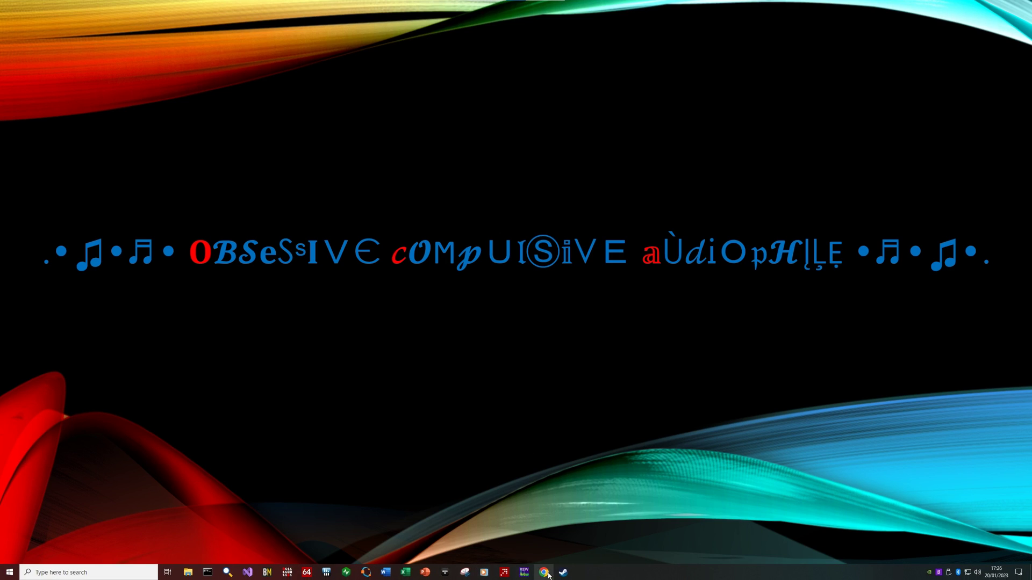
Step: Open jsoneditoronline.org in a maximized Chrome window via a 'json editor online' Google search
left_click(543, 572)
left_click(934, 13)
left_click(568, 168)
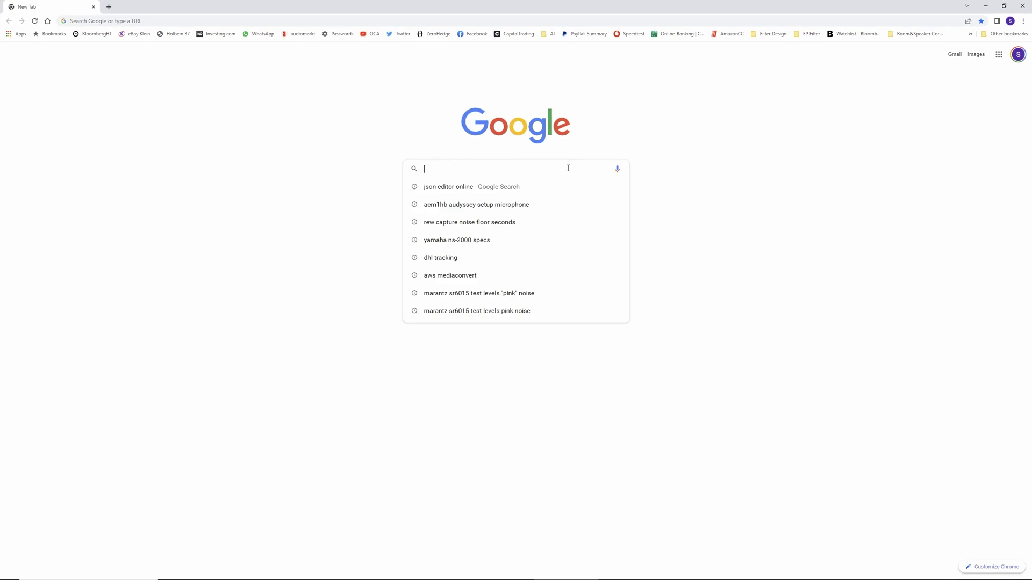
type("jso")
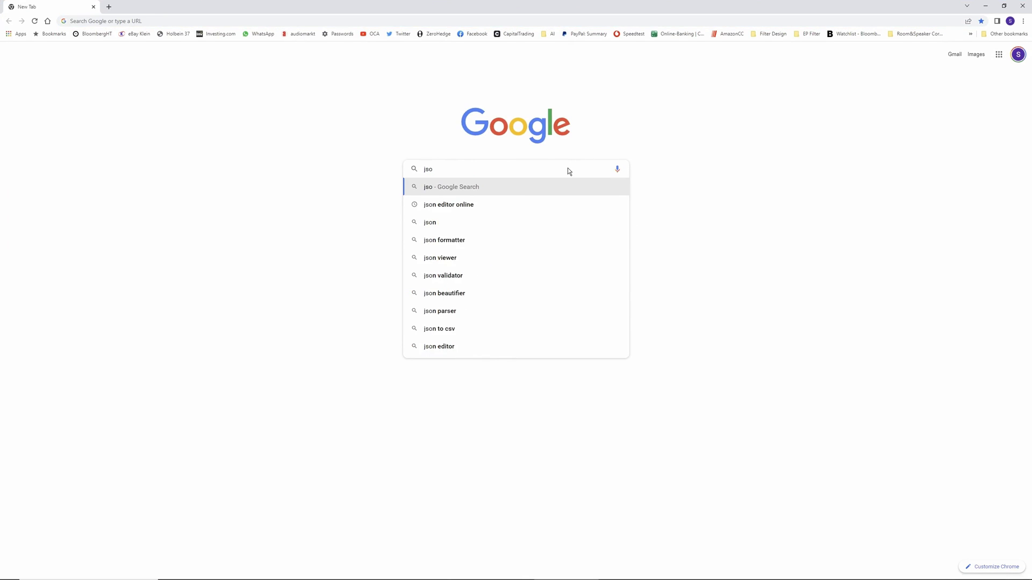
left_click(456, 204)
left_click(168, 127)
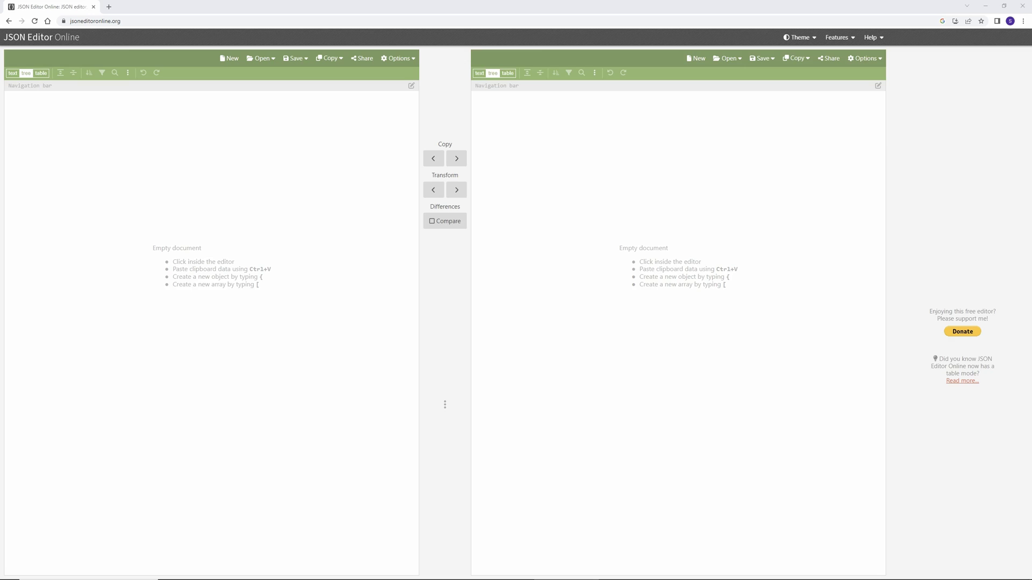
Step: Load the Audyssey JSON file and expand detectedChannels > 0 > responseData
left_click_drag(1, 301, 226, 255)
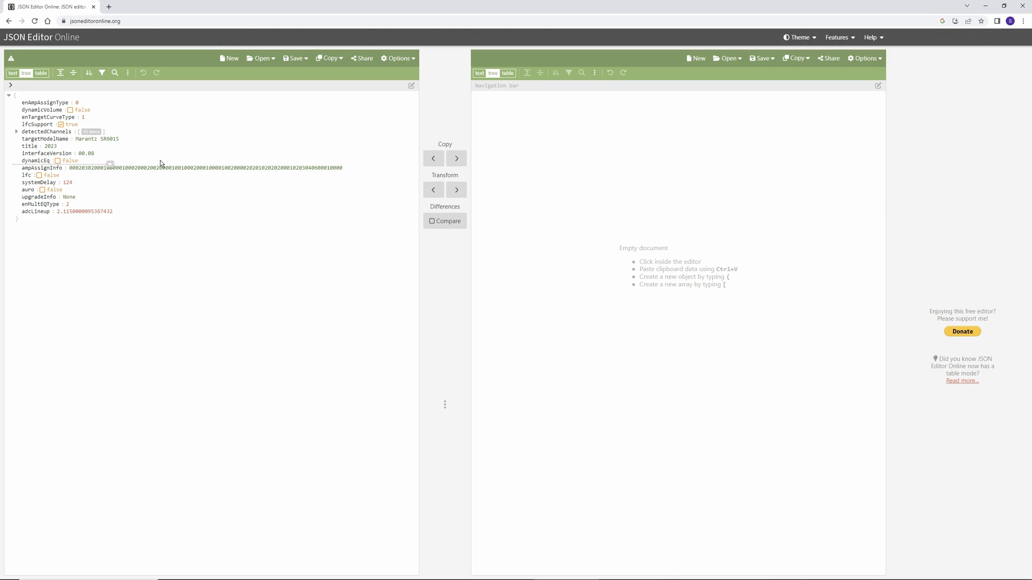
left_click(16, 133)
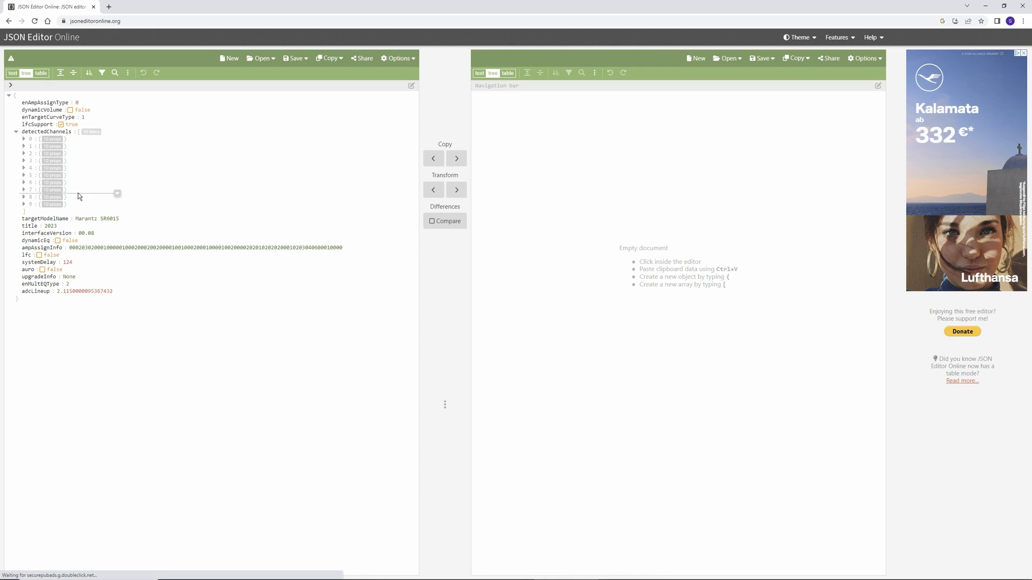
left_click(24, 139)
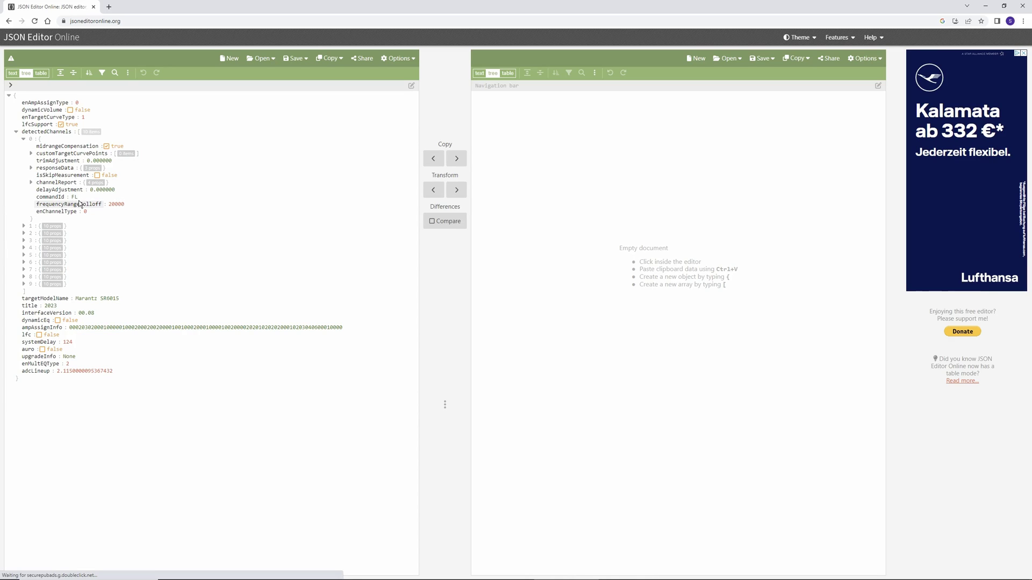
left_click(30, 168)
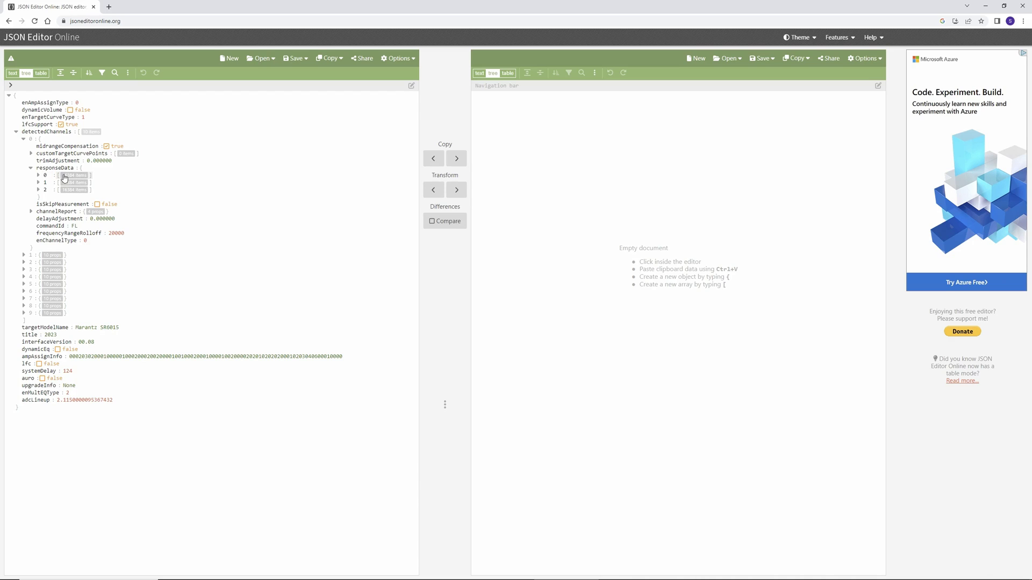
Step: Inspect responseData items 0, 1 and 2, then copy item 0 to the clipboard
left_click(38, 176)
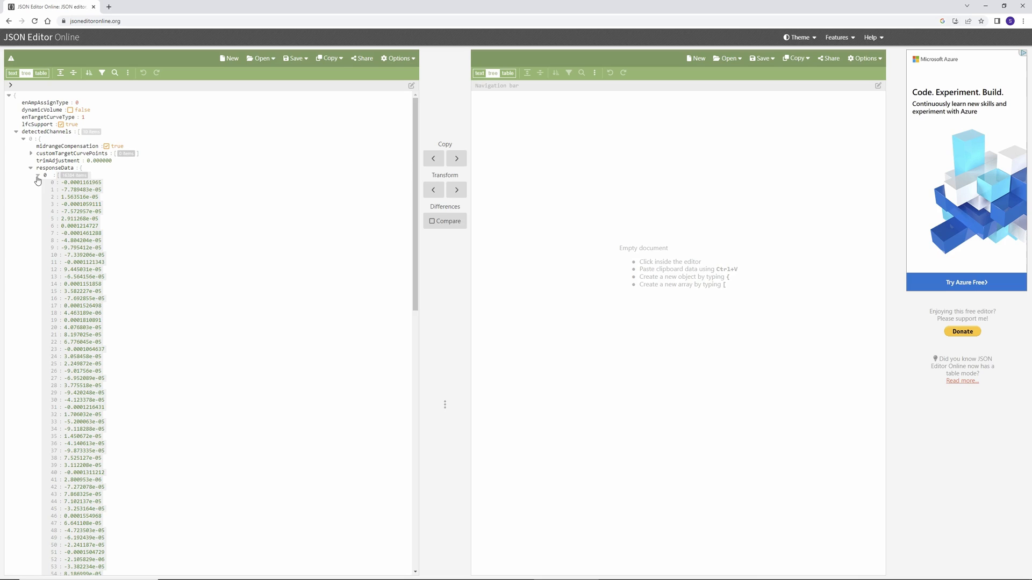
left_click(37, 176)
left_click(38, 183)
left_click(38, 183)
left_click(38, 190)
left_click(39, 190)
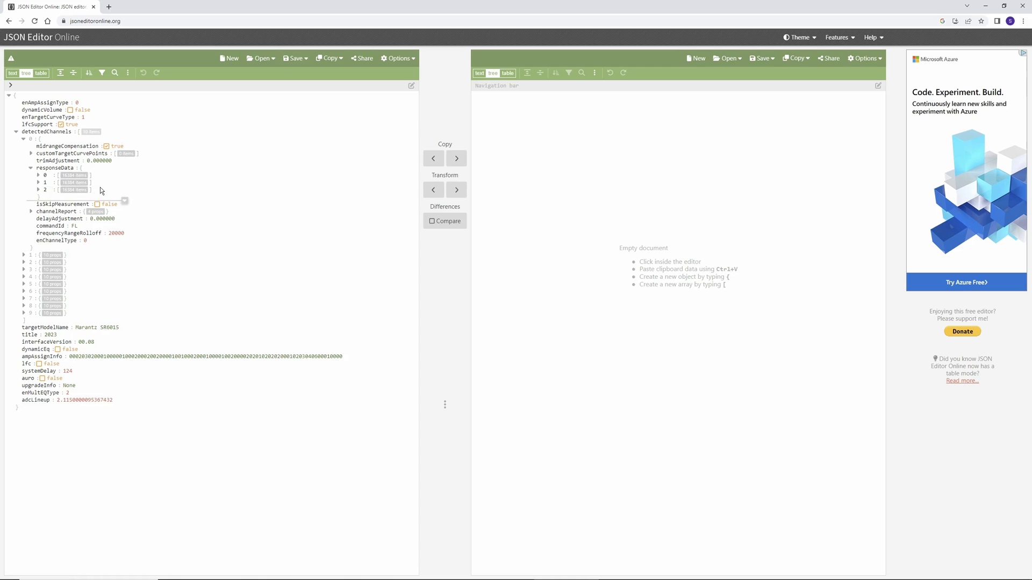
right_click(73, 178)
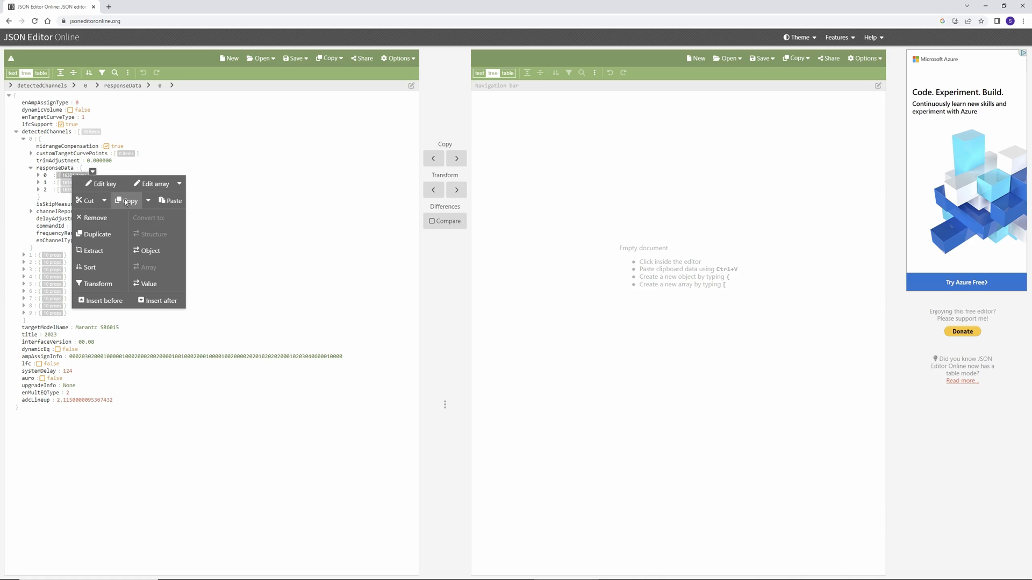
key("Escape")
Step: Launch Notepad and paste the copied responseData values into it
mouse_move(85, 574)
left_click(9, 572)
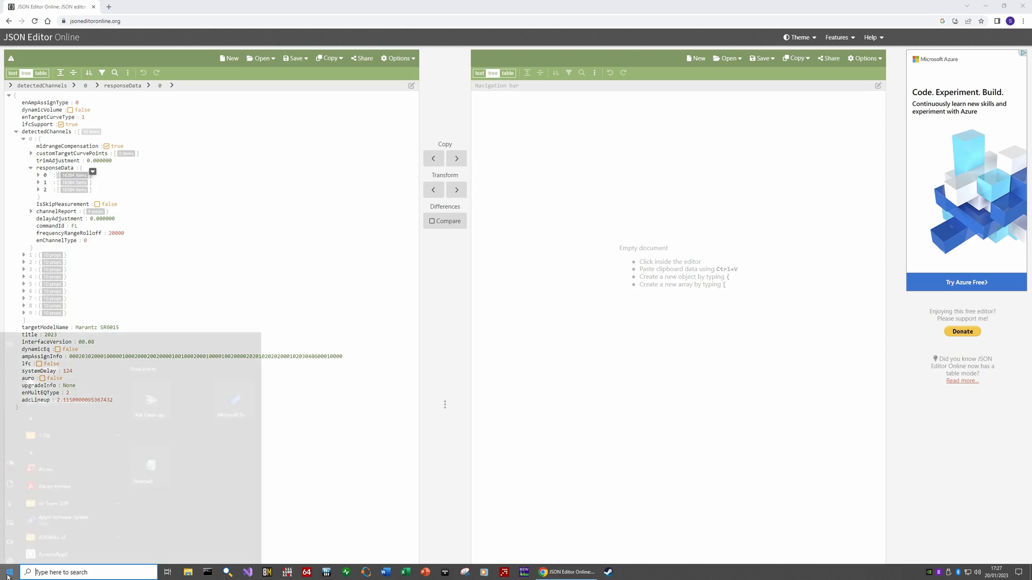
left_click(151, 417)
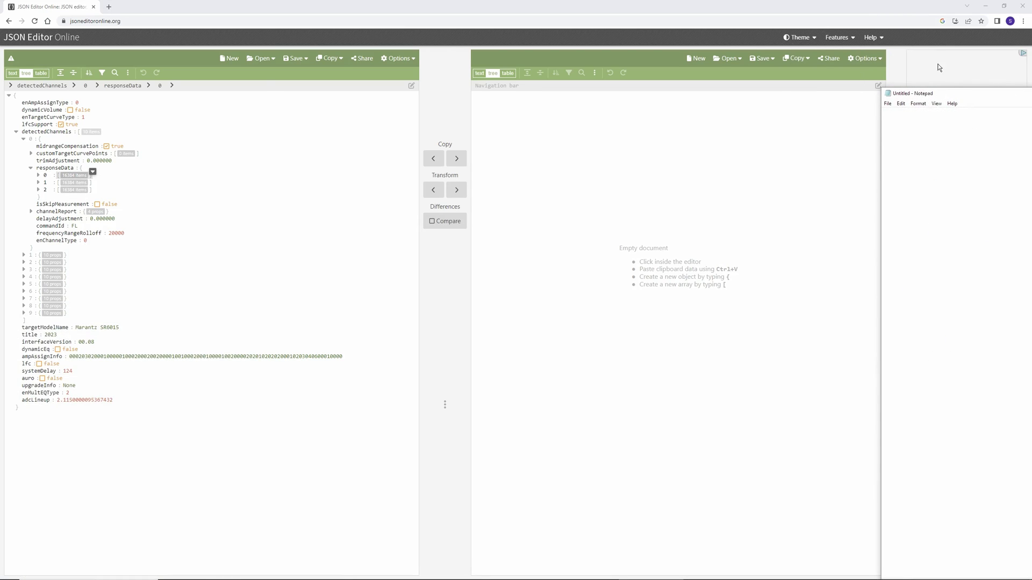
left_click_drag(954, 92, 273, 54)
right_click(240, 84)
left_click(257, 116)
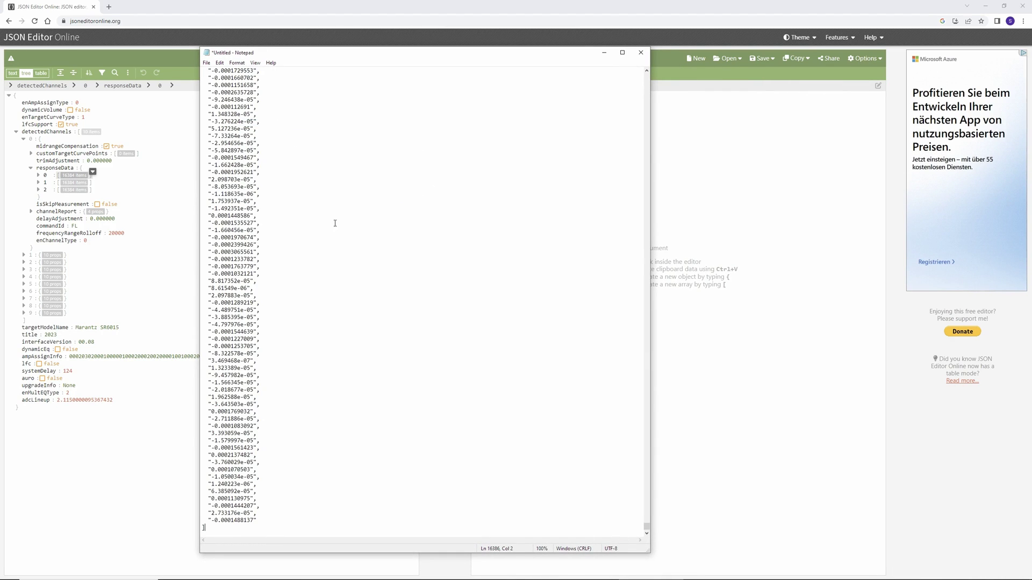
Step: Delete the opening and closing brackets and insert the REW impulse-response header at the top
left_click_drag(646, 528, 618, 530)
key("BackSpace")
left_click_drag(647, 527, 664, 74)
left_click(203, 70)
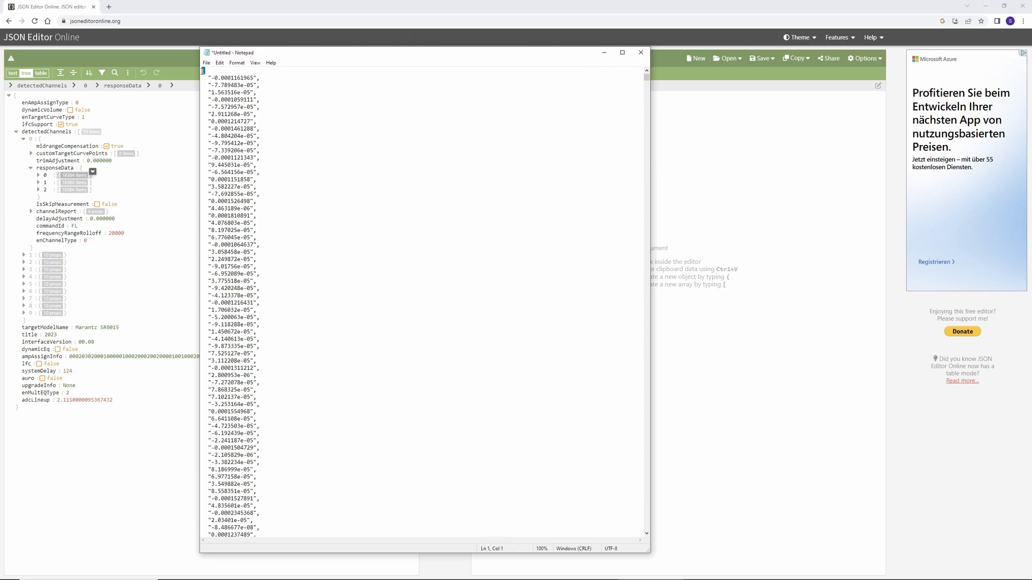
key("Delete")
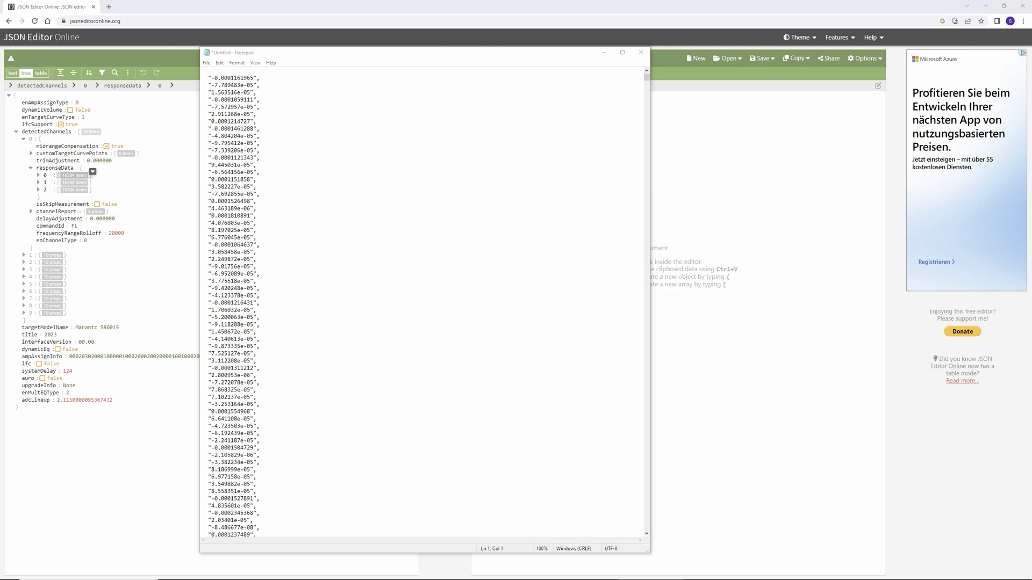
left_click(236, 74)
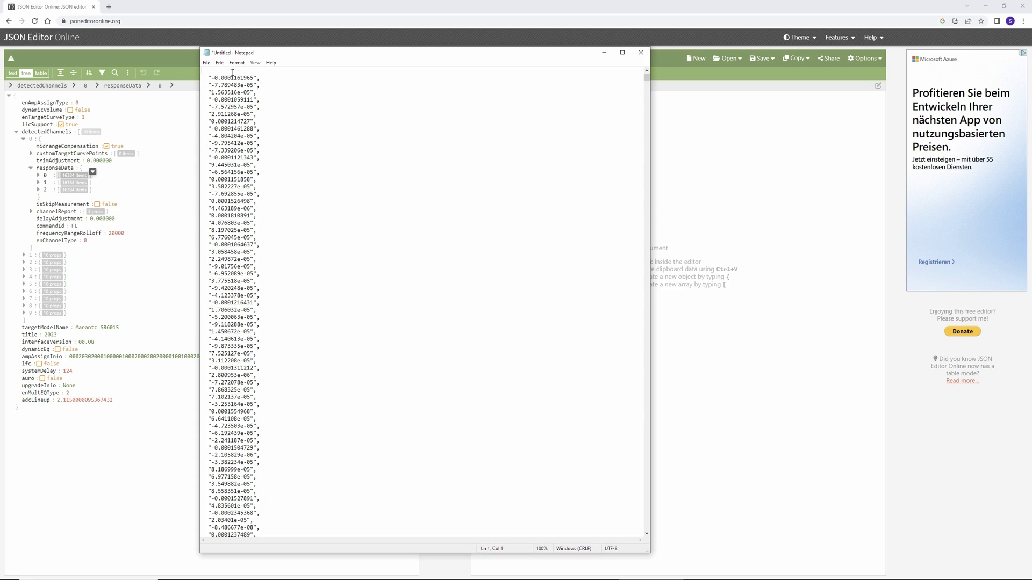
type("* Impulse Response data saved by REW V5.20.14 16384 // Response length 2.0833333333333333E-5 // Sample interval (seconds) -0.01 // Start time (seconds) * Data start")
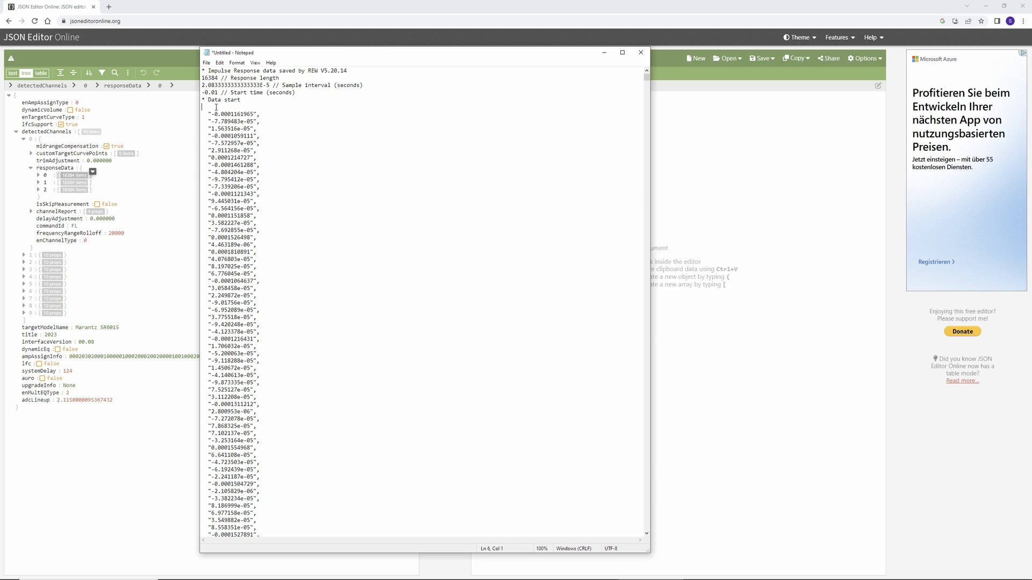
key("Delete")
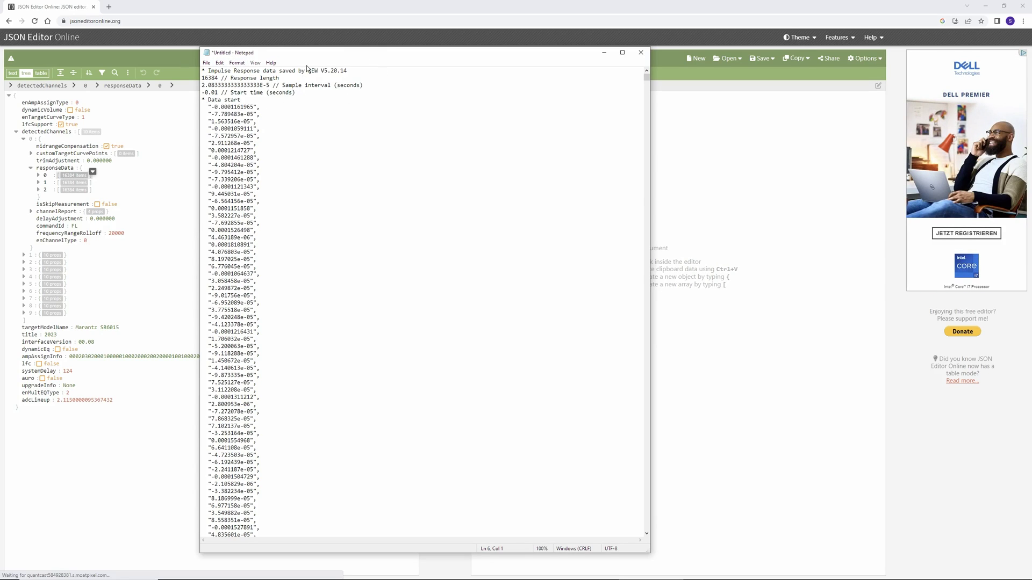
Step: Save the text to the Desktop as FL0.txt, replacing the existing file
left_click_drag(336, 53, 432, 56)
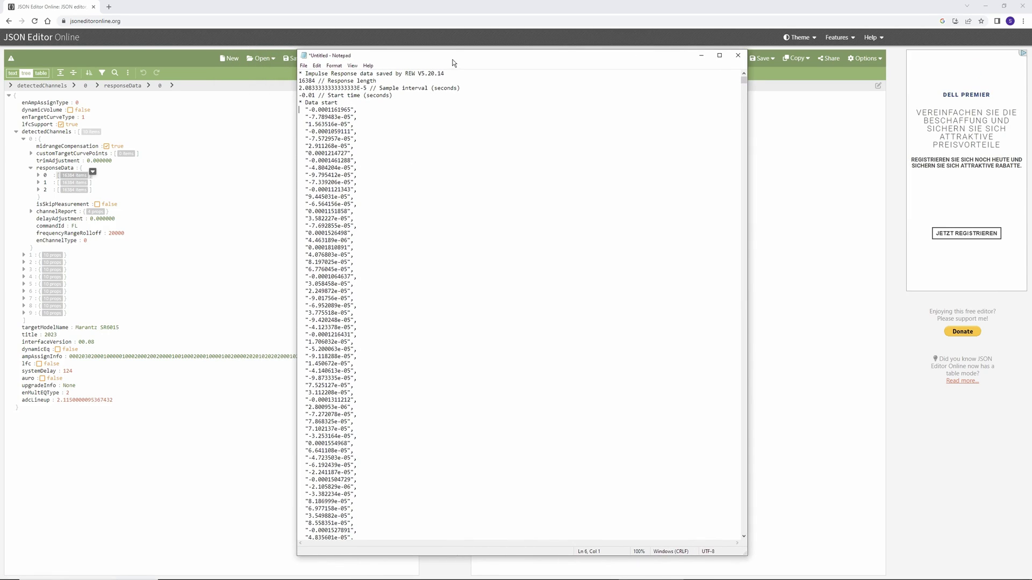
left_click(304, 66)
left_click(323, 110)
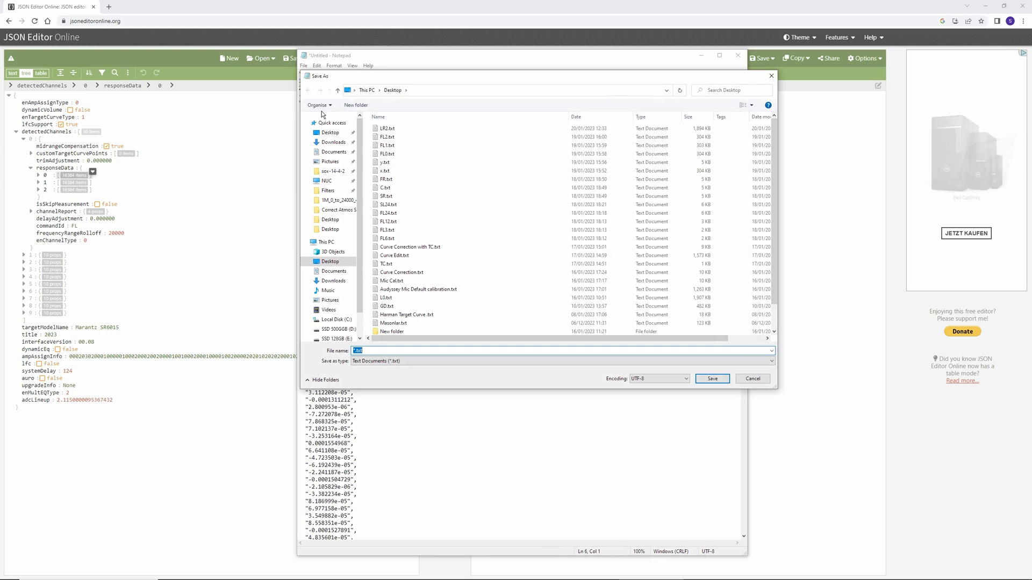
type("FL0")
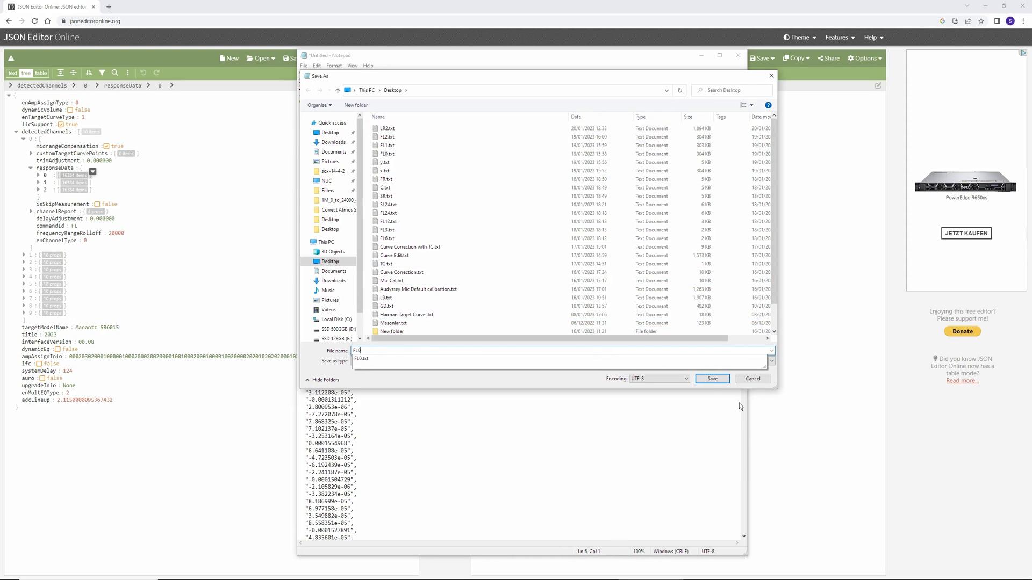
left_click(720, 385)
left_click(536, 297)
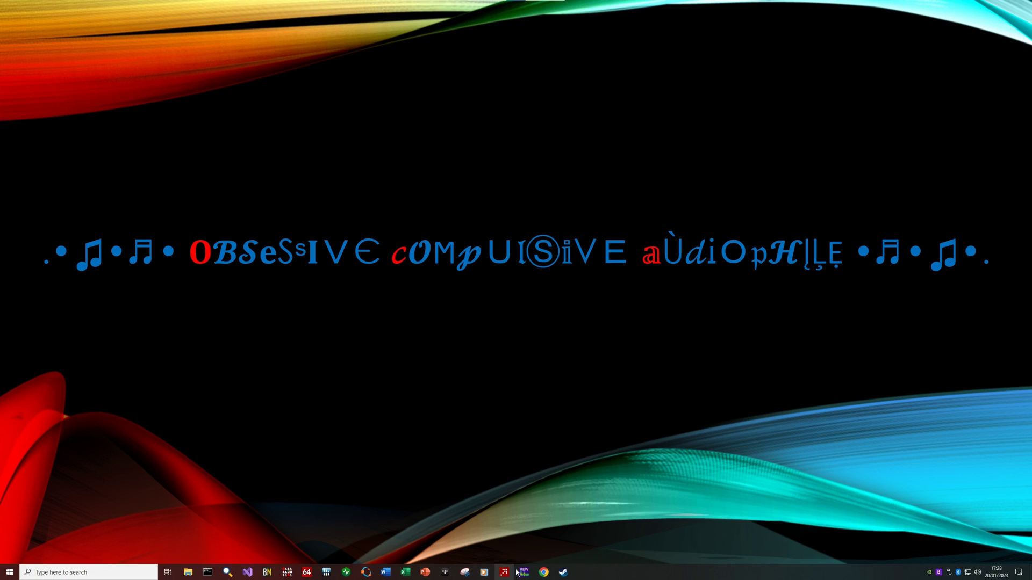
Step: Launch REW, import FL0.txt, and show it in the All SPL view fitted to the data
left_click(524, 572)
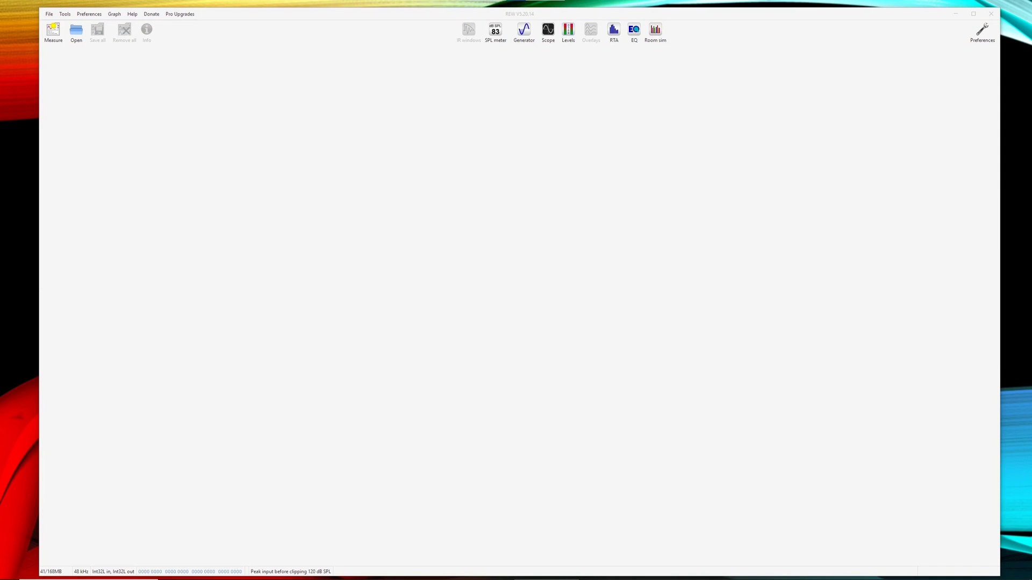
left_click_drag(41, 156, 485, 189)
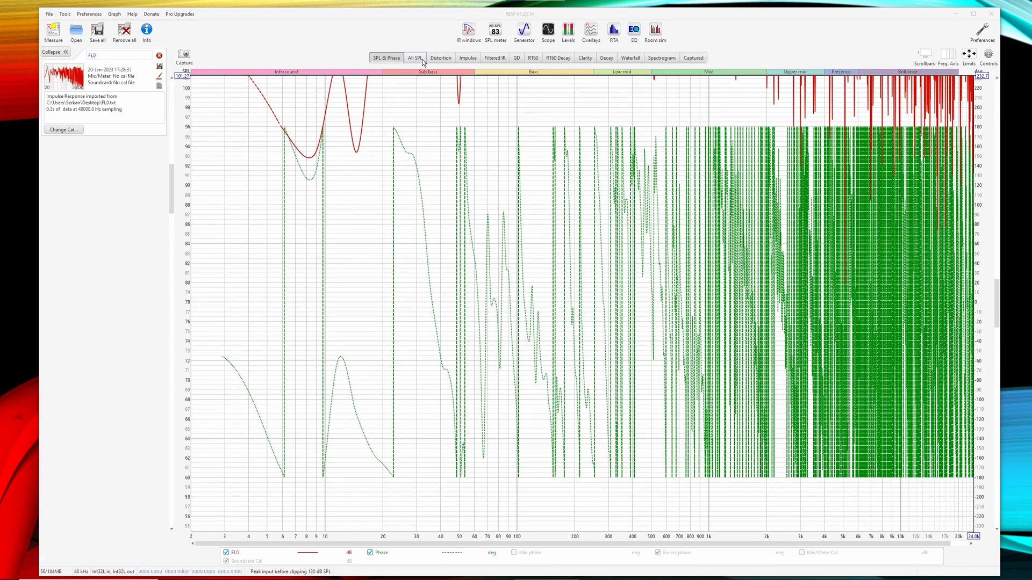
left_click(969, 54)
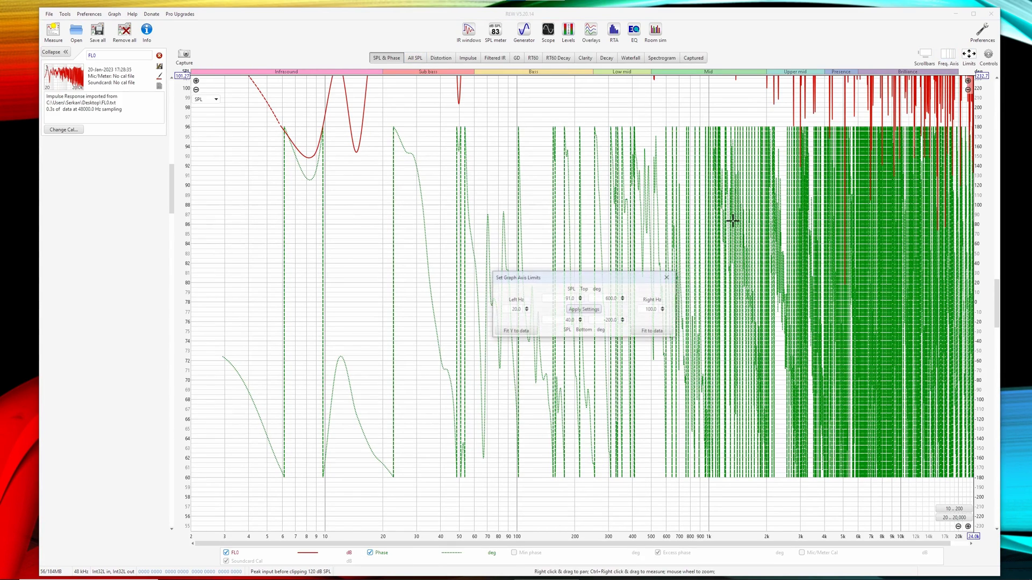
left_click(652, 329)
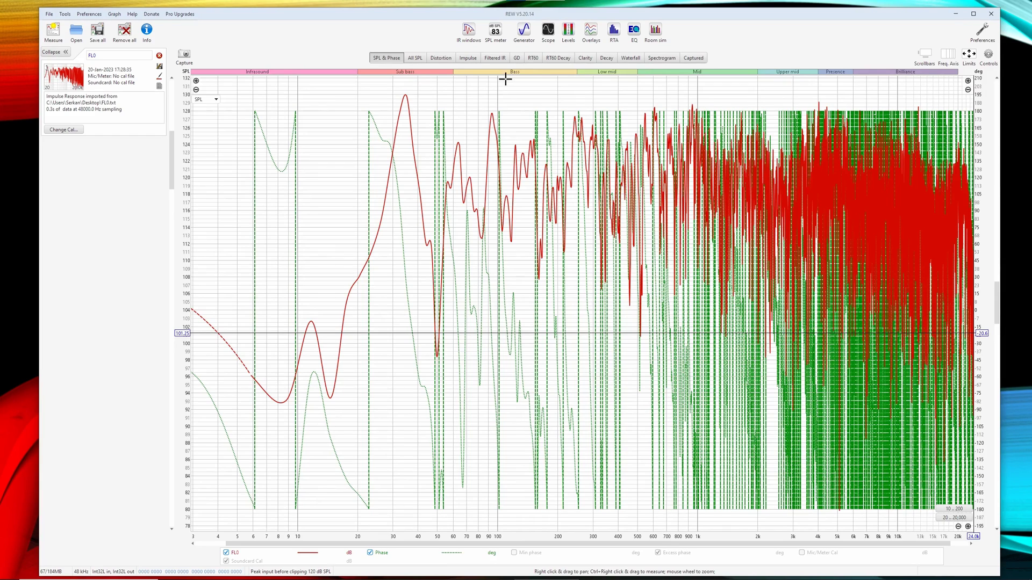
left_click(415, 58)
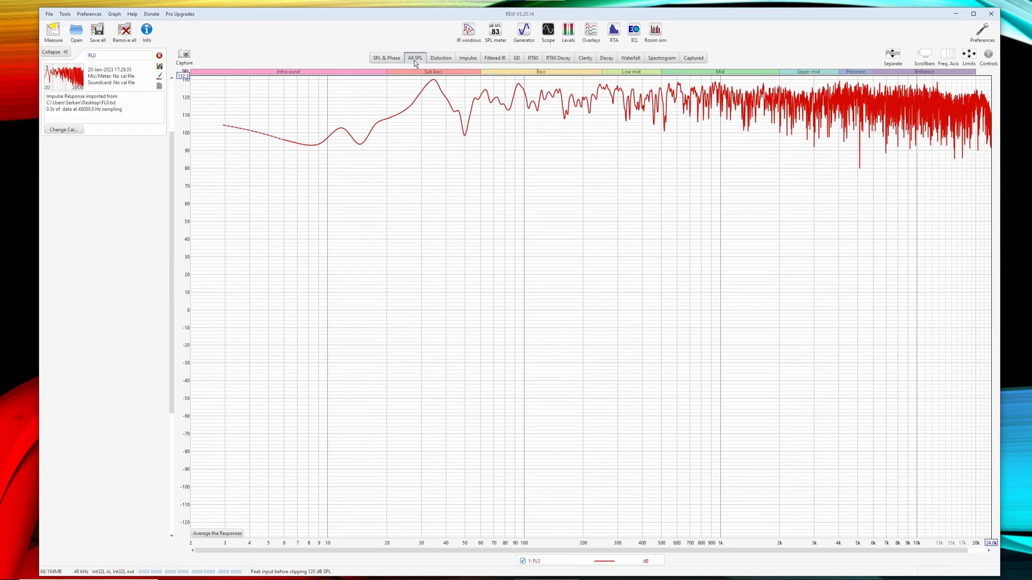
left_click(968, 53)
left_click(647, 333)
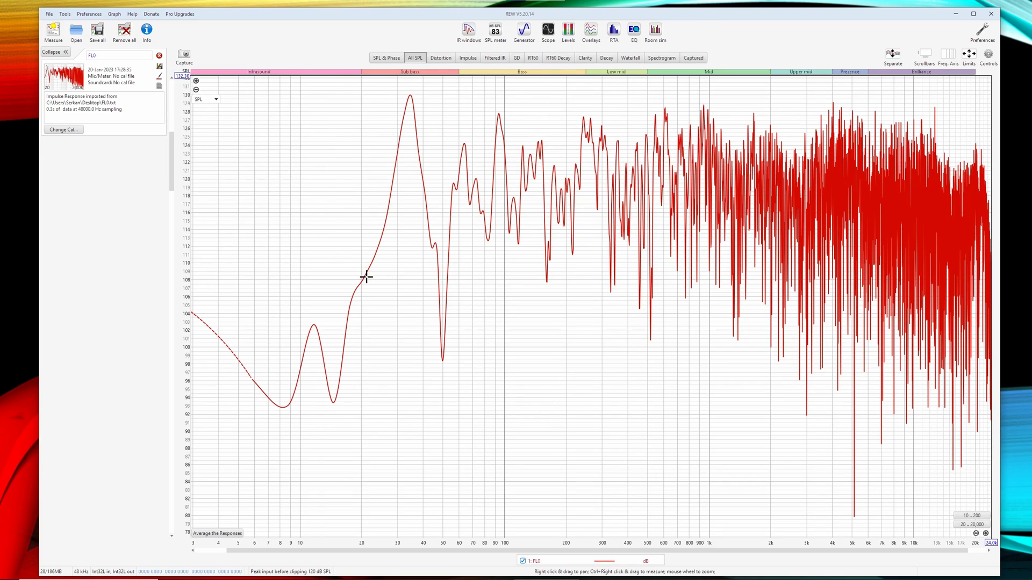
Step: Load the Mic Cal.mdat measurements and remove the imported FL0 measurement
left_click(75, 34)
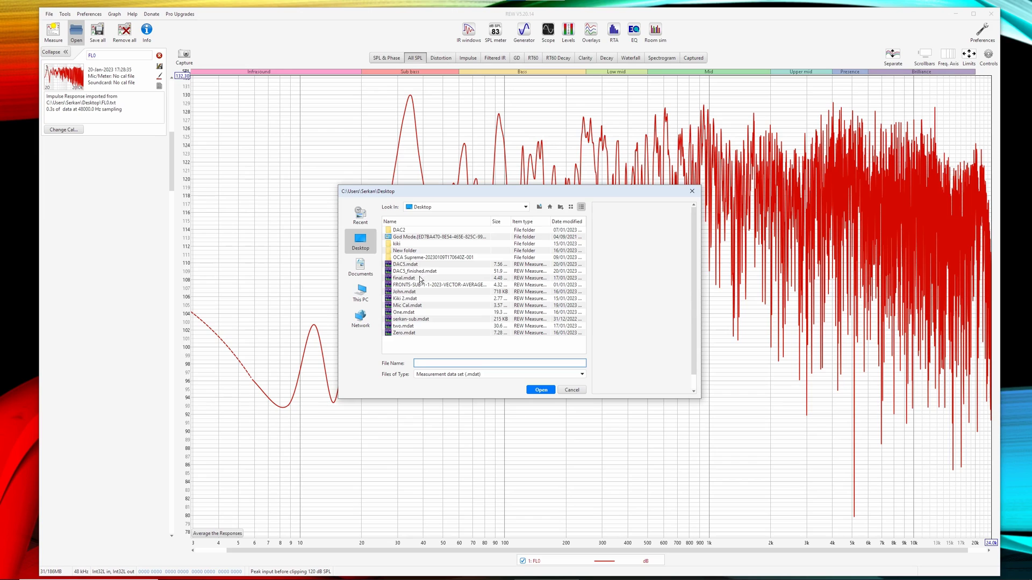
double_click(423, 304)
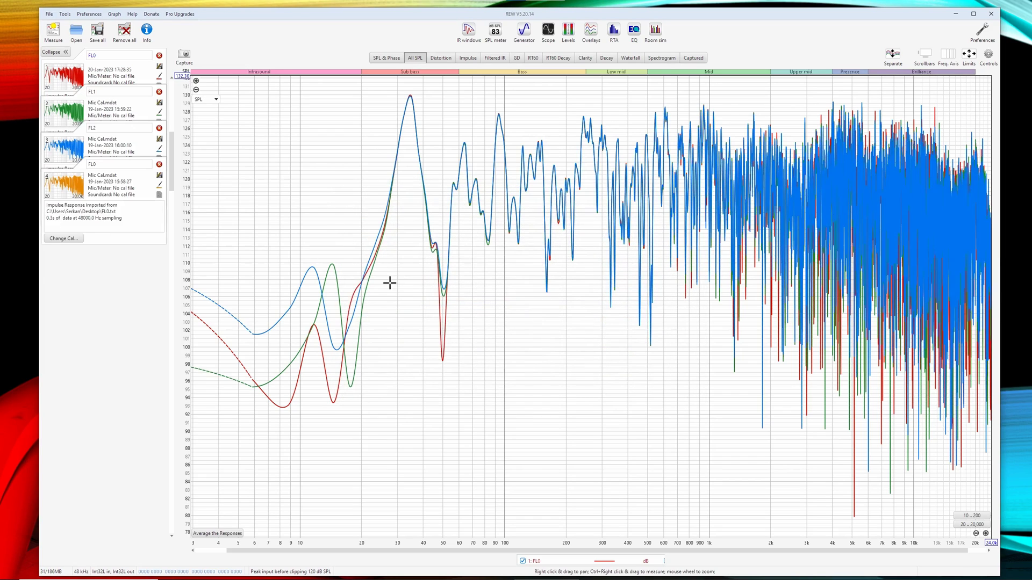
left_click(160, 55)
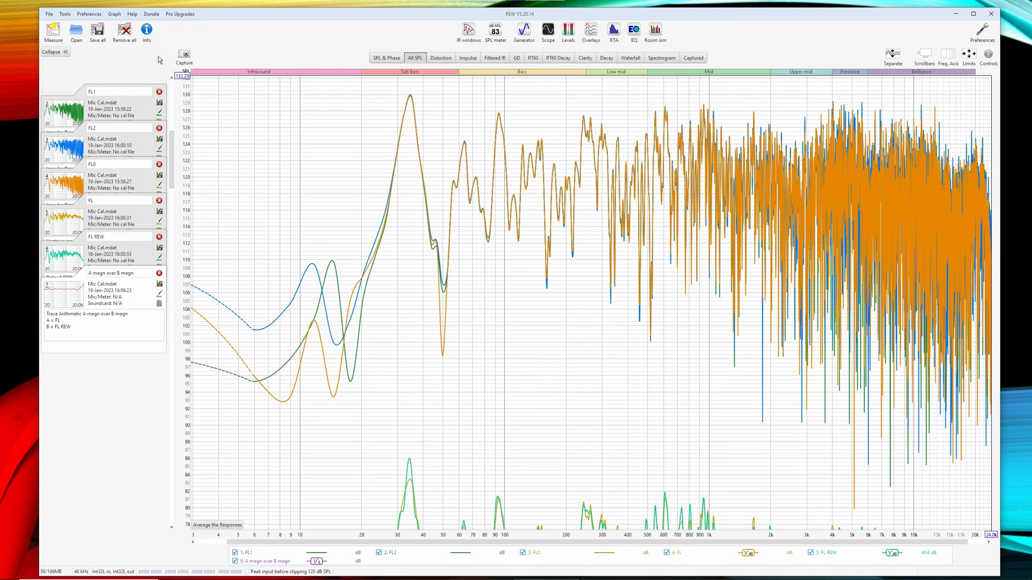
Step: Expand detectedChannels > 0 > responseData in JSON Editor Online, then minimize Chrome
left_click(589, 572)
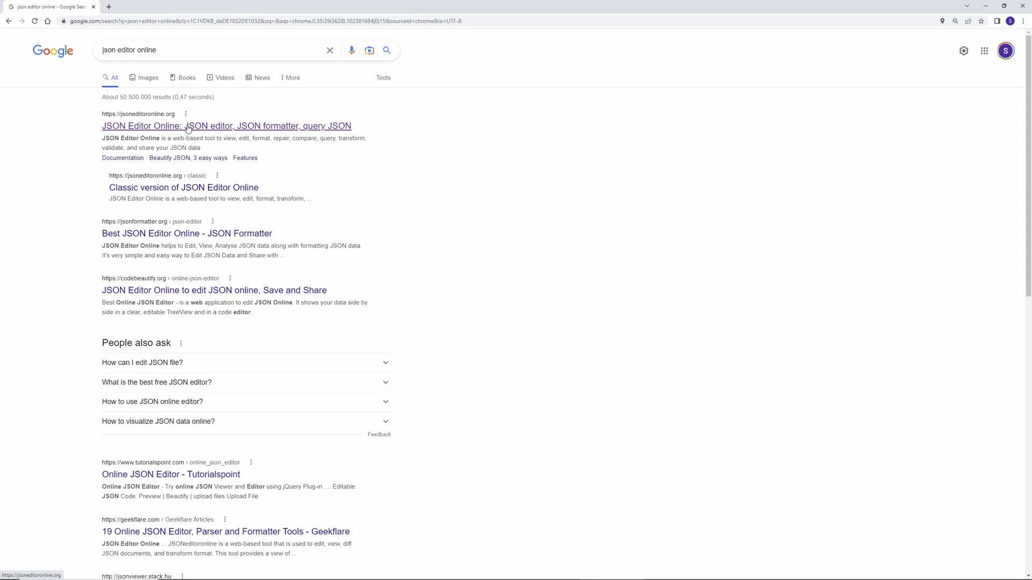
left_click(185, 124)
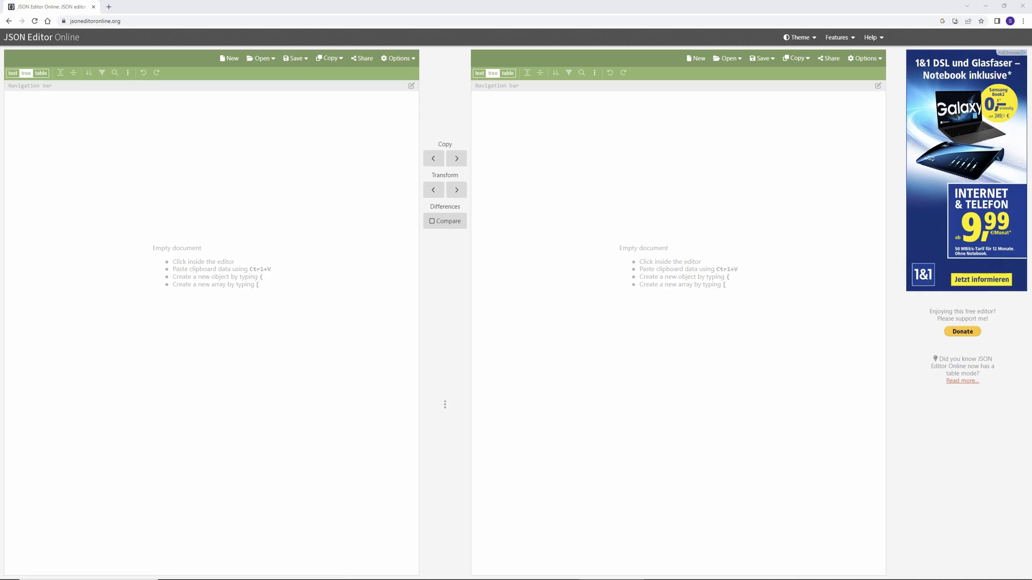
left_click(16, 133)
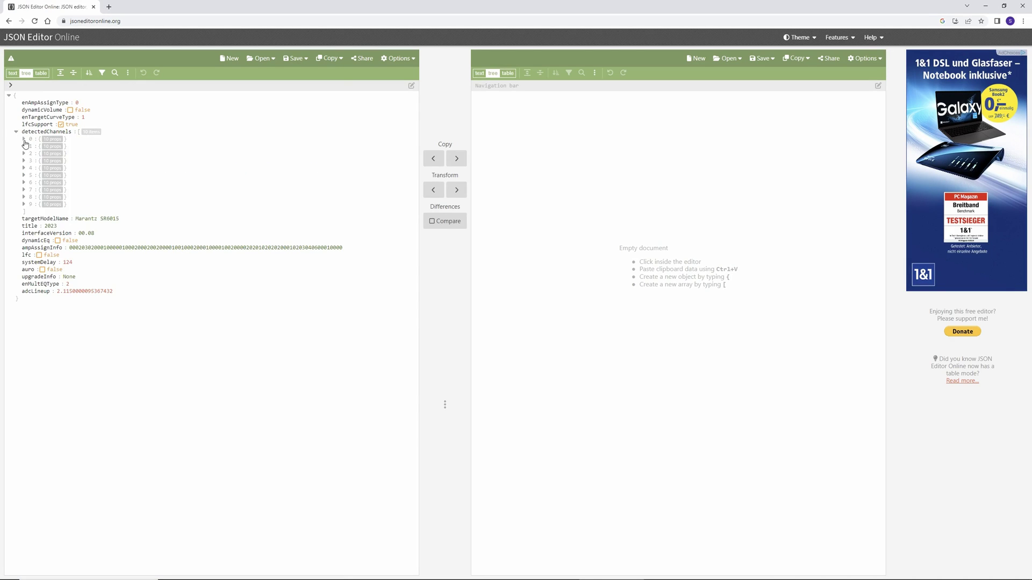
left_click(23, 139)
left_click(30, 168)
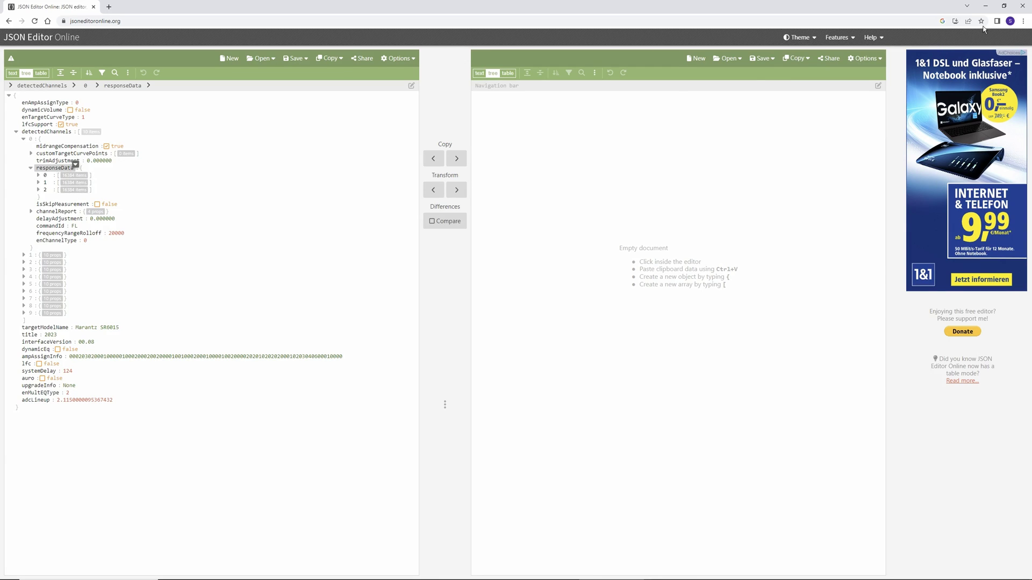
left_click(985, 6)
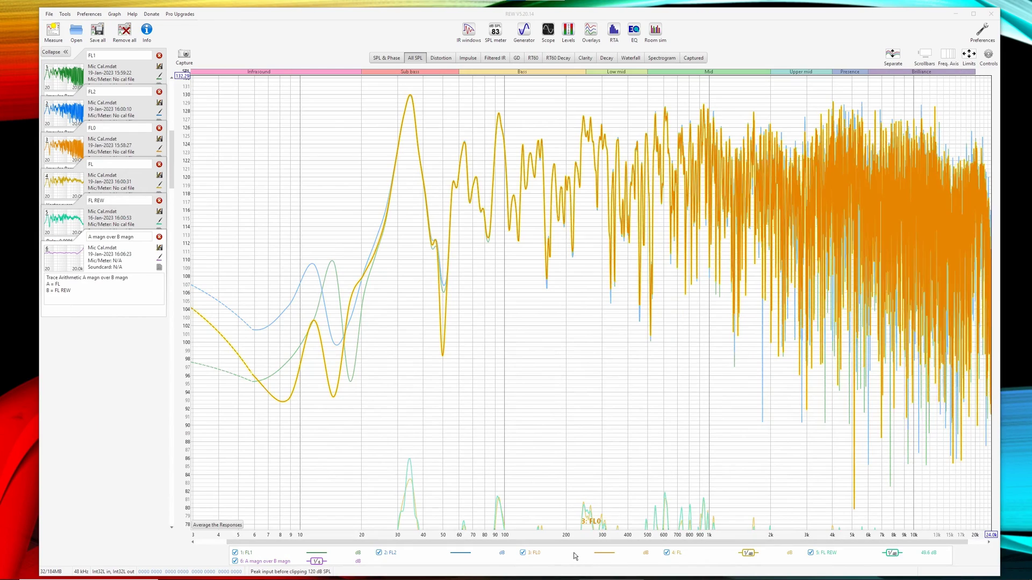
Step: Hide the FL, FL REW and A magn over B magn traces and fit the graph to FL1, FL2, FL0
left_click(227, 564)
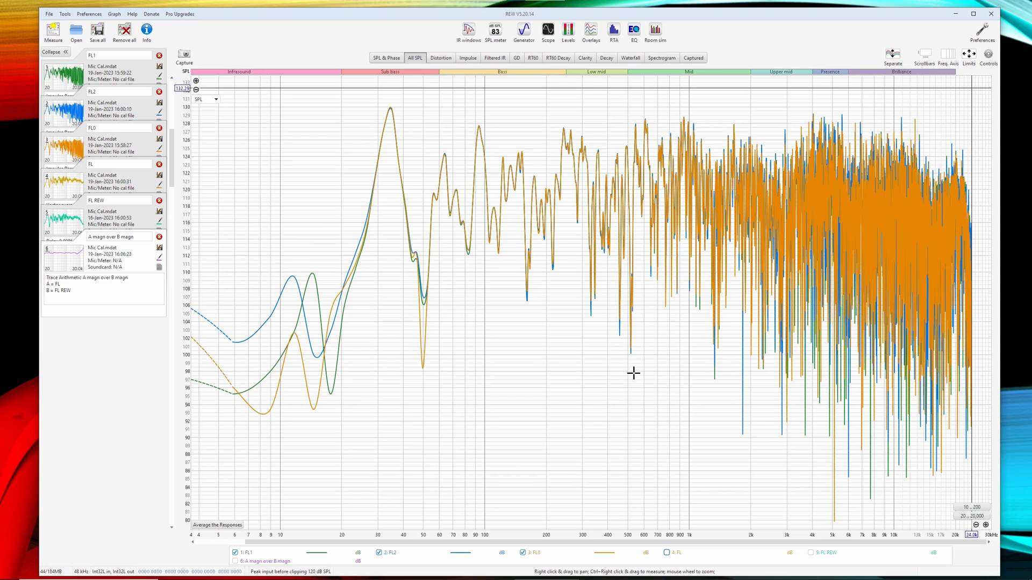
left_click(969, 54)
left_click(518, 330)
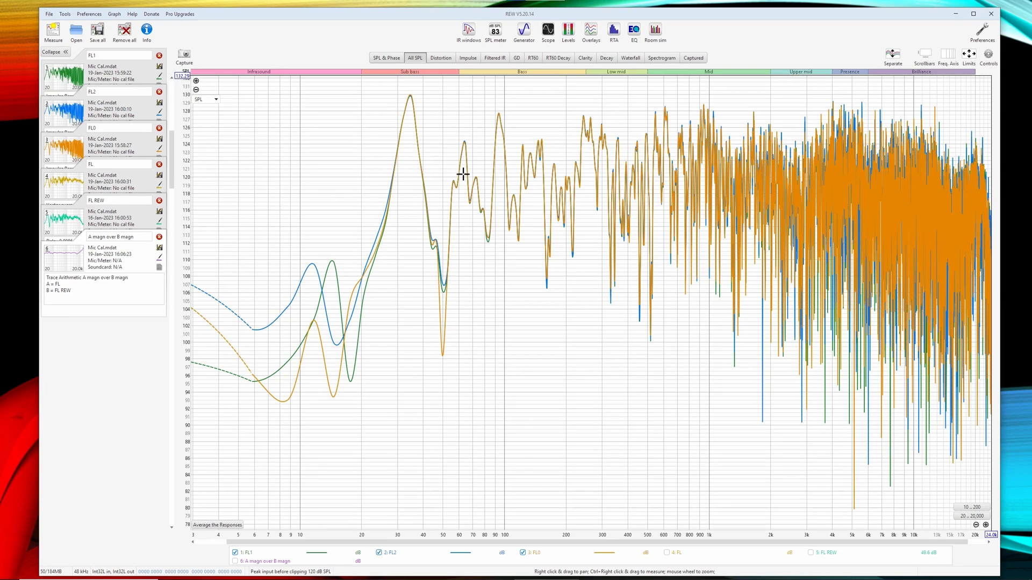
Step: Create a vector average of FL1, FL2 and FL0, then delete FL0 and FL2
left_click(811, 553)
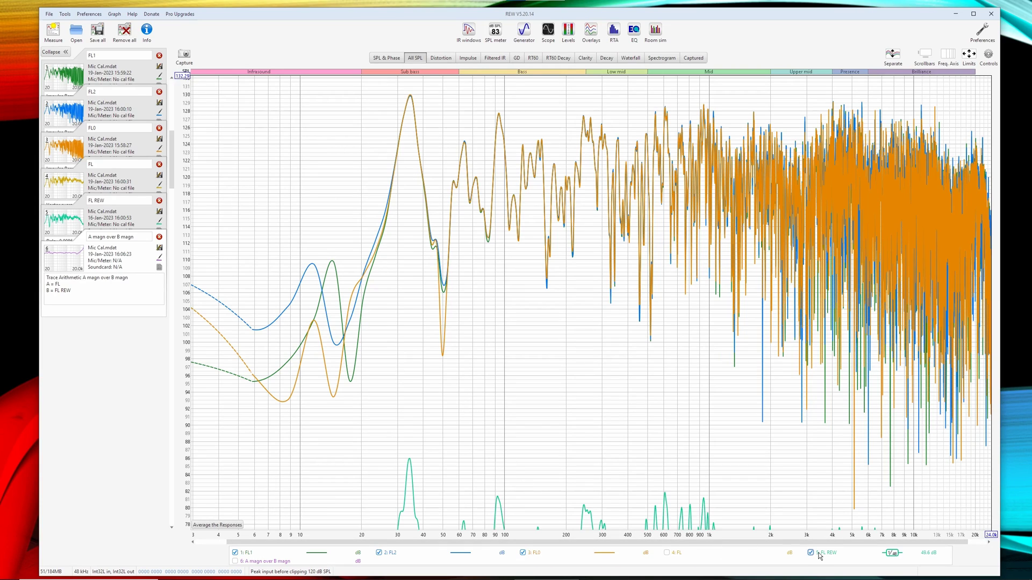
left_click(811, 553)
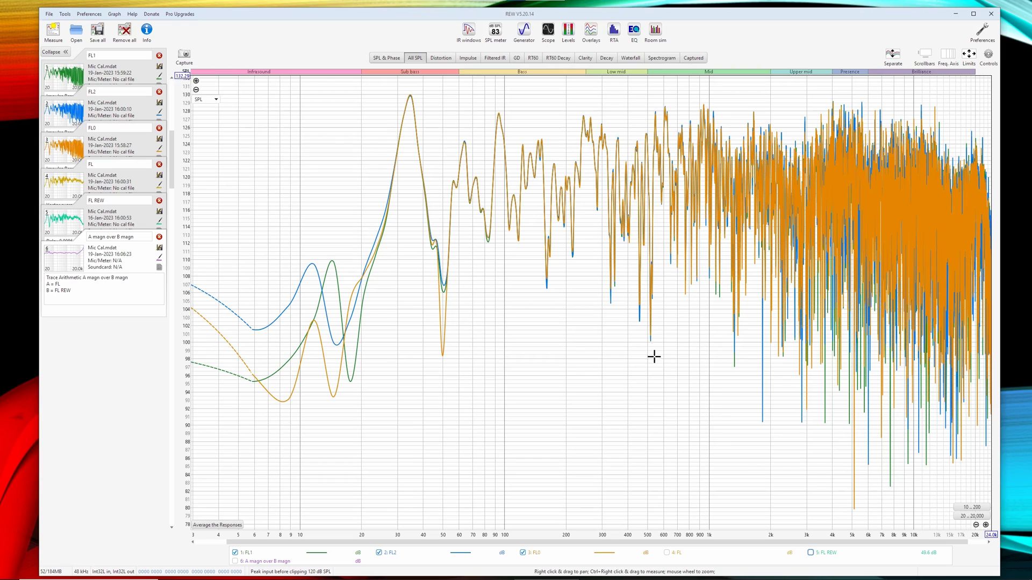
left_click(989, 55)
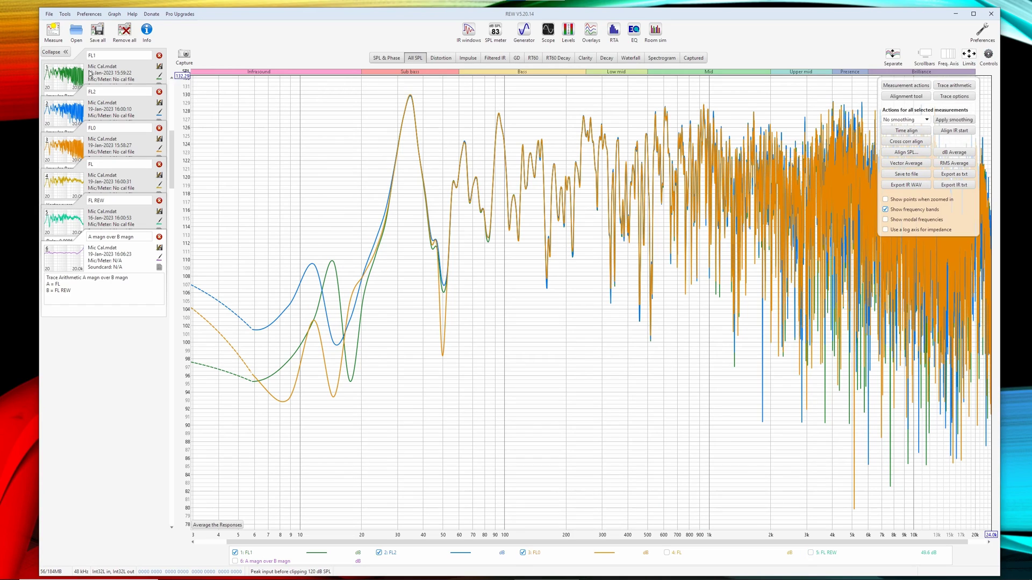
left_click(908, 164)
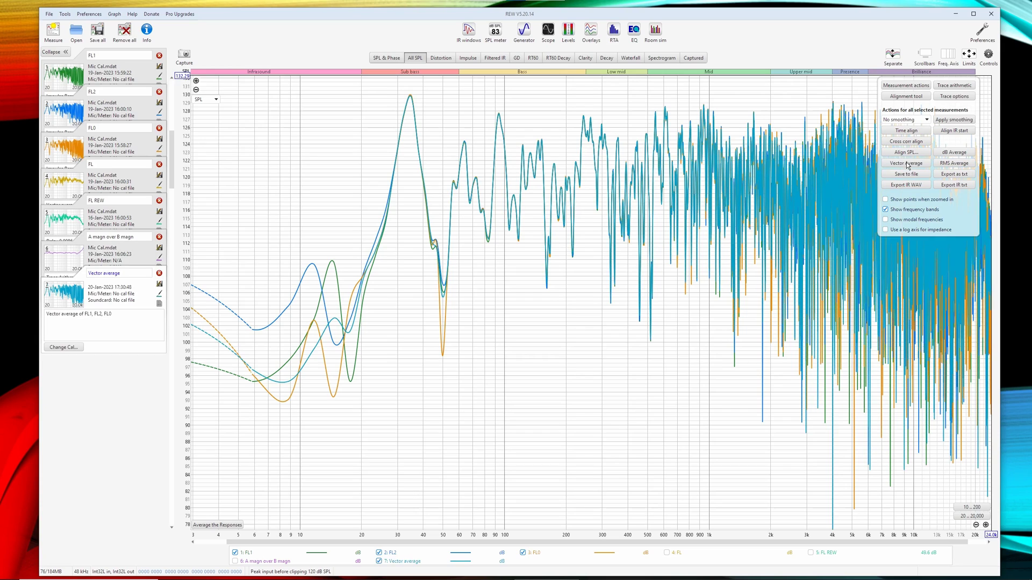
left_click(989, 55)
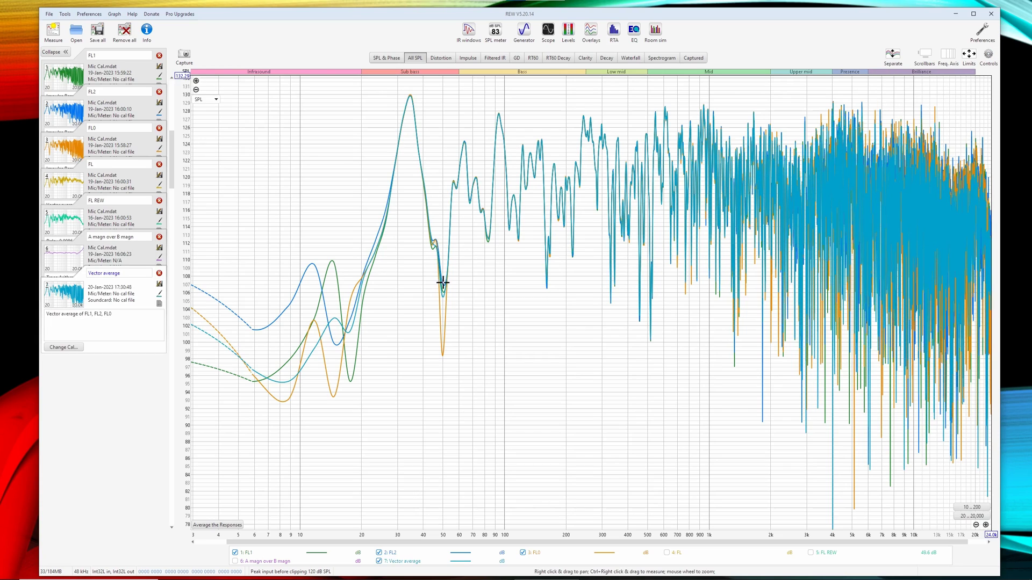
left_click(159, 128)
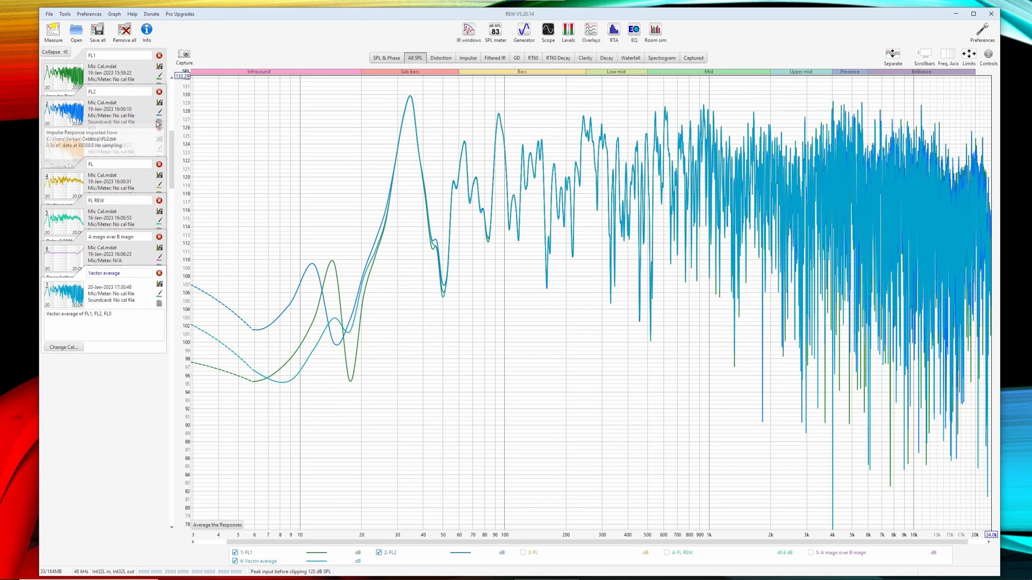
left_click(160, 92)
Step: Delete FL1, rename the vector average 'FL Audyssey', and show the FL REW trace
left_click(159, 55)
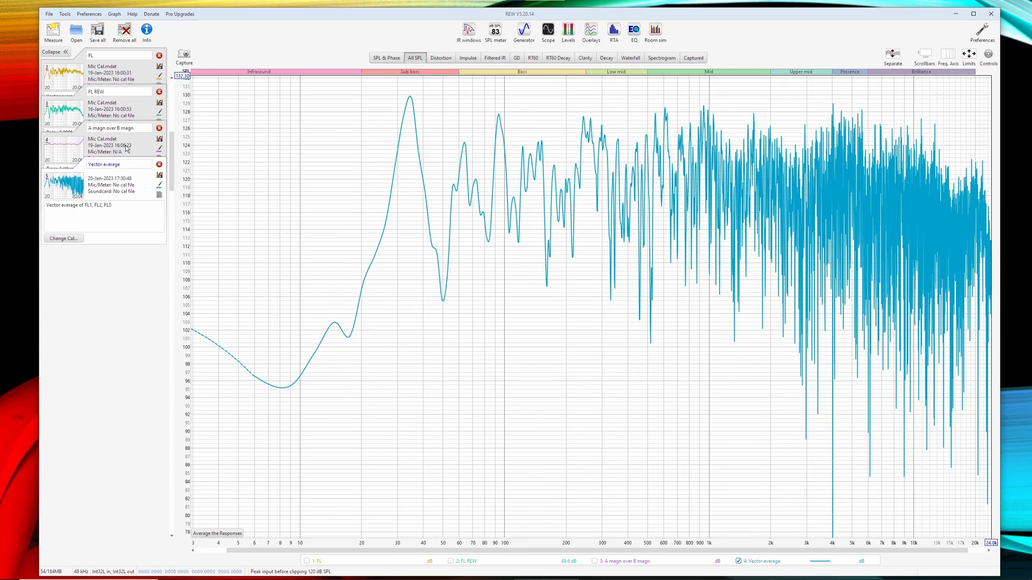
left_click(130, 163)
type("F")
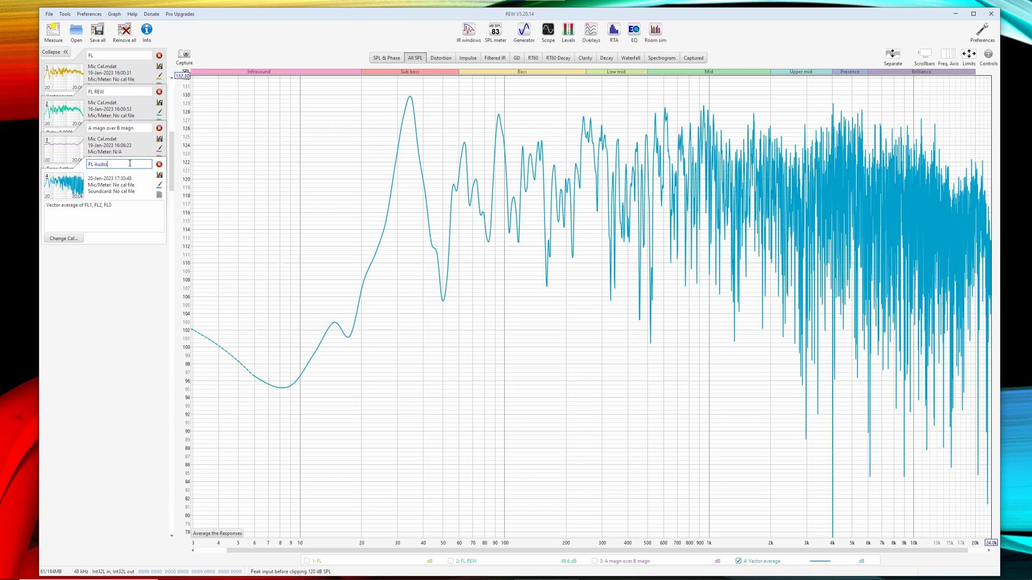
type("L Audyssey")
key("Return")
left_click(460, 561)
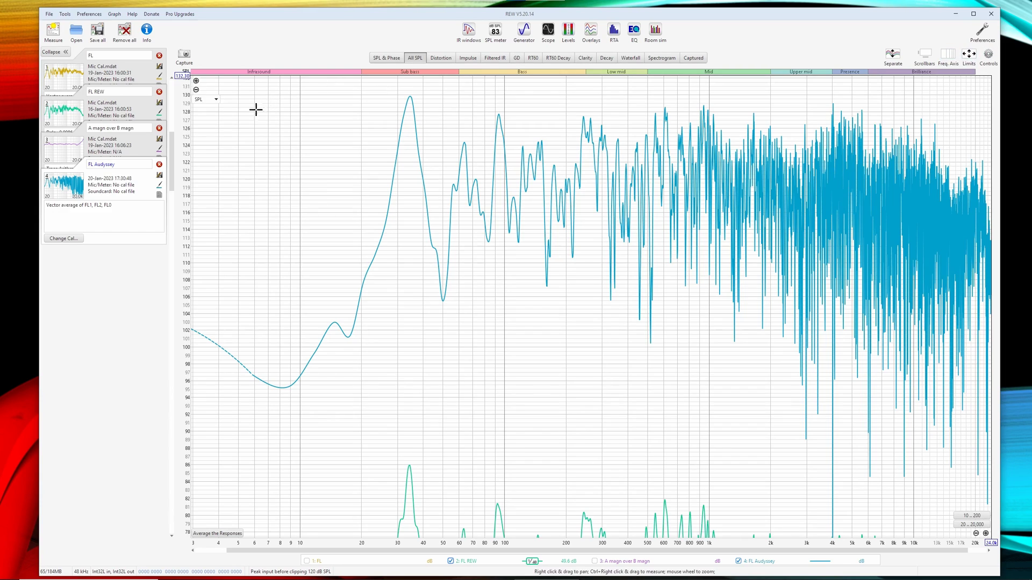
Step: Extend the level axis range and remove smoothing from the FL REW trace
left_click(196, 89)
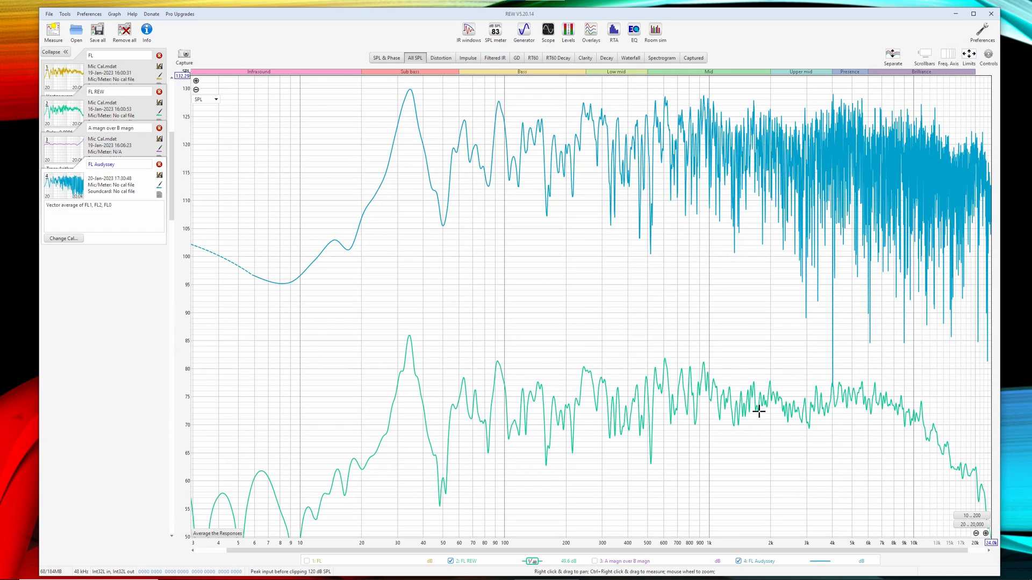
mouse_move(132, 104)
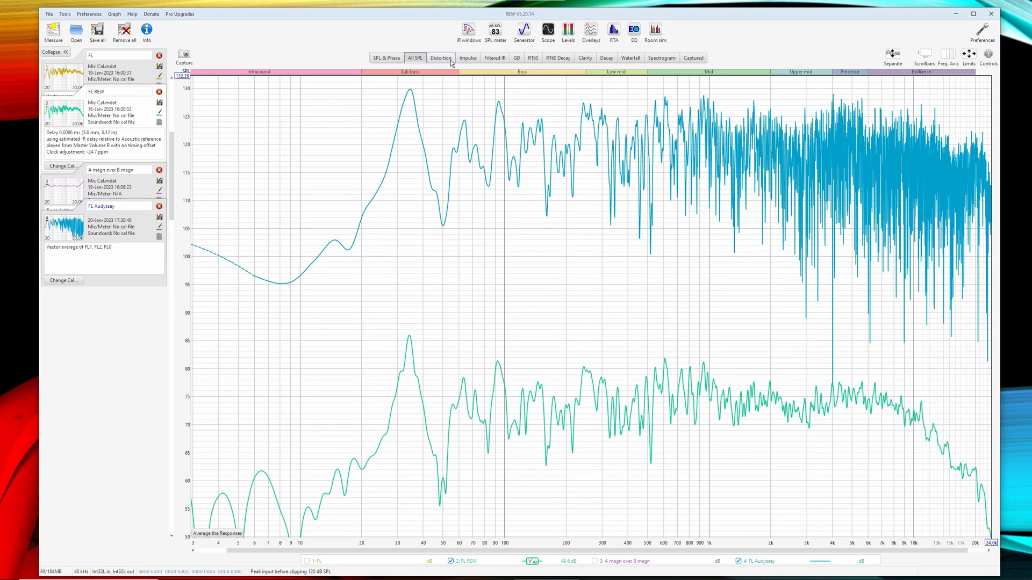
left_click(990, 56)
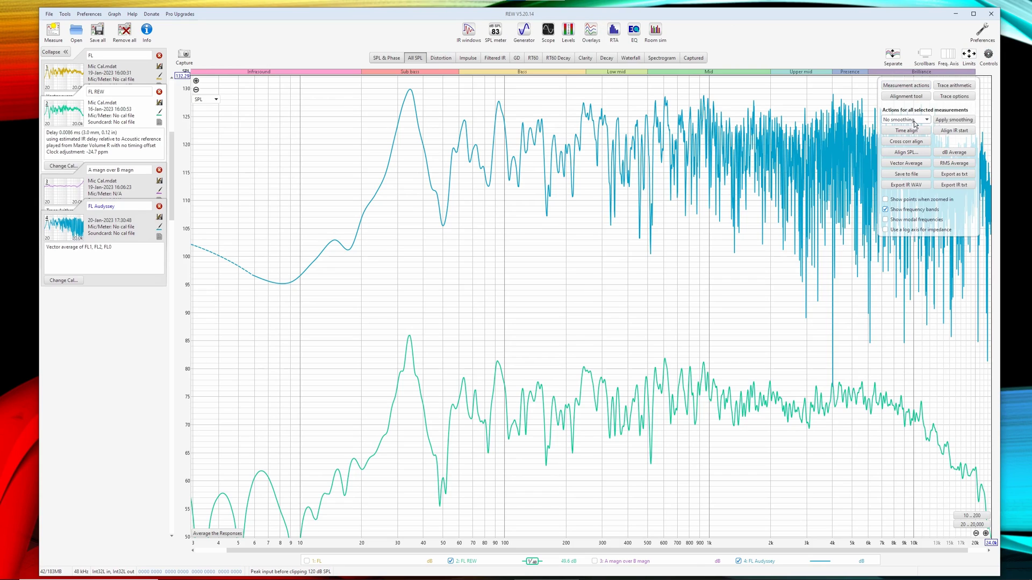
left_click(944, 121)
left_click(988, 56)
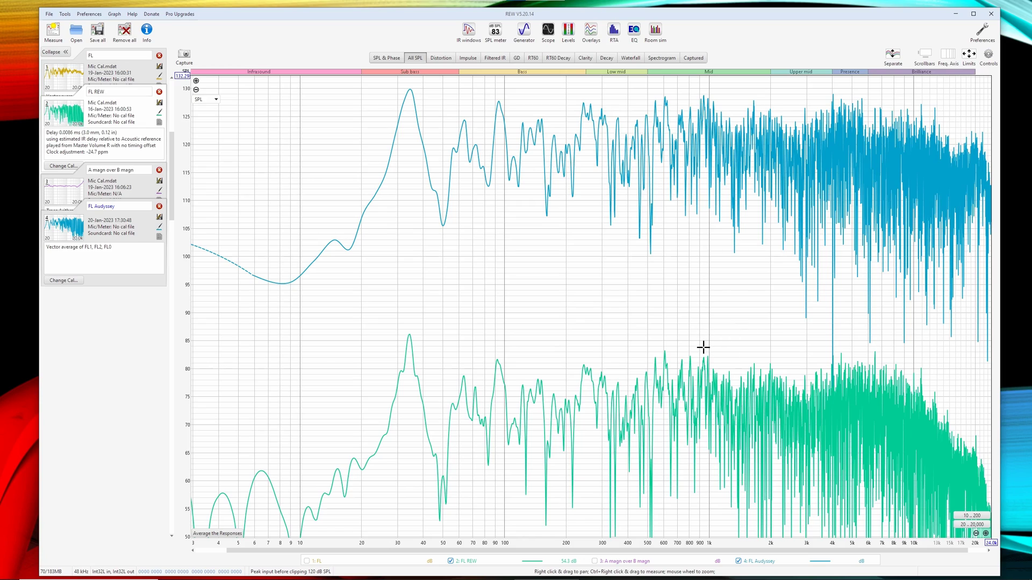
Step: Align FL REW and FL Audyssey to a specified 75.0 dB SPL and fit the graph to the data
left_click(989, 56)
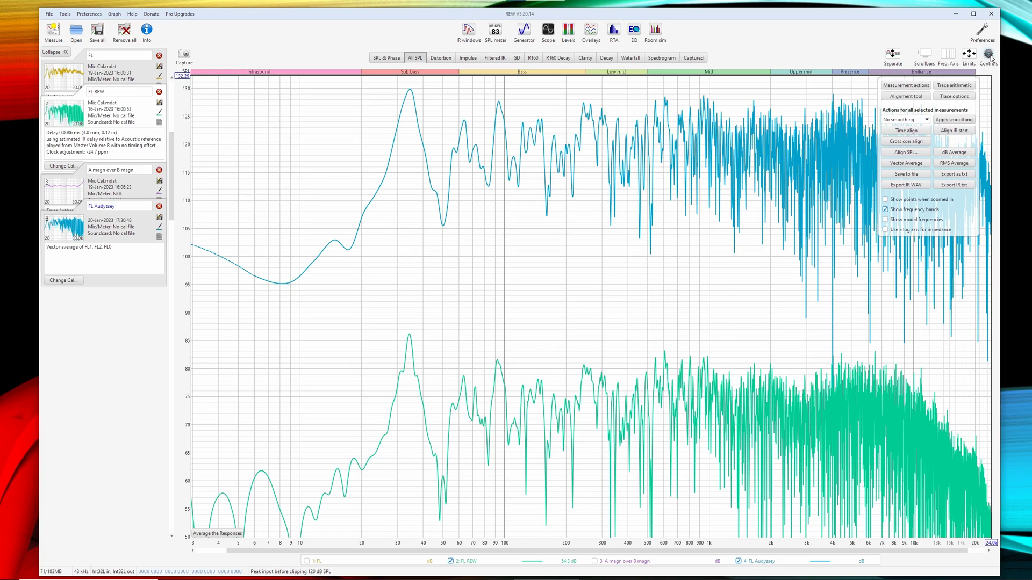
left_click(912, 156)
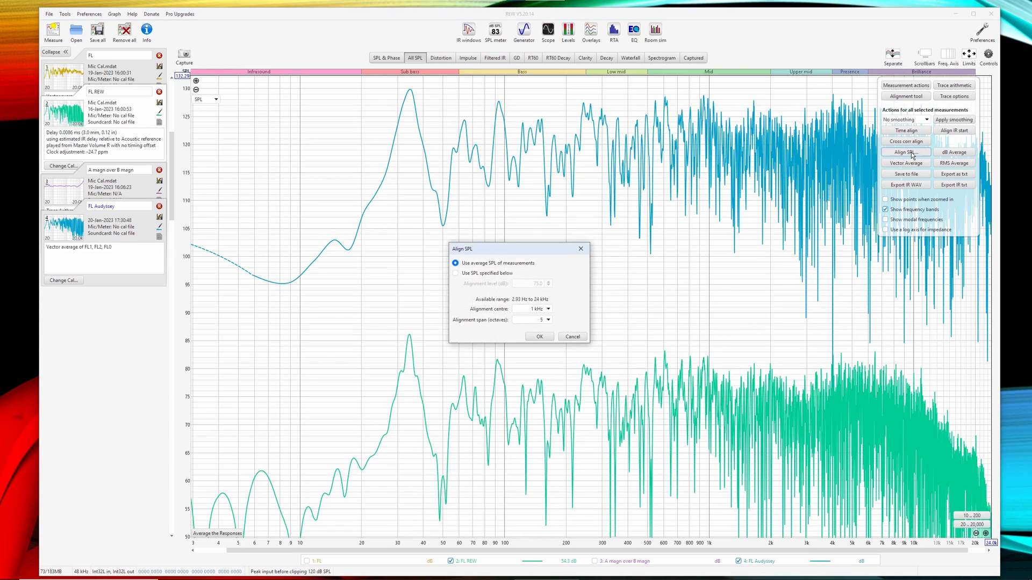
left_click(496, 276)
left_click(539, 337)
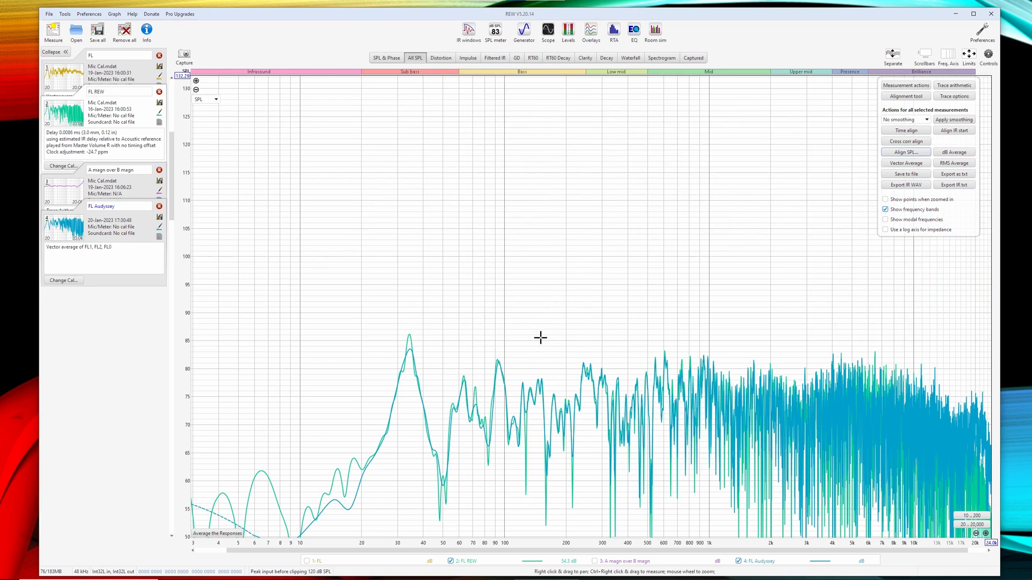
left_click(988, 54)
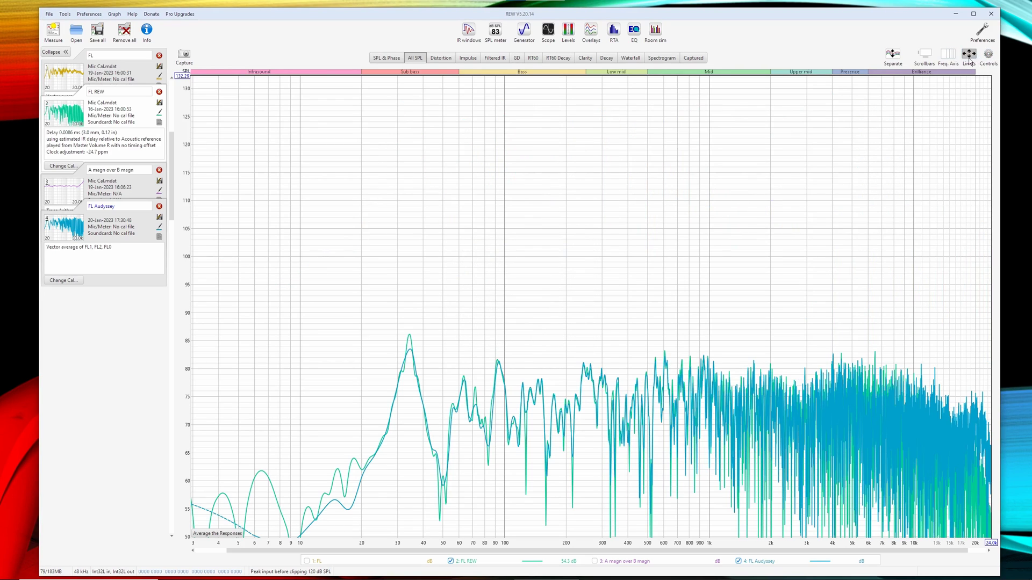
left_click(968, 54)
left_click(649, 333)
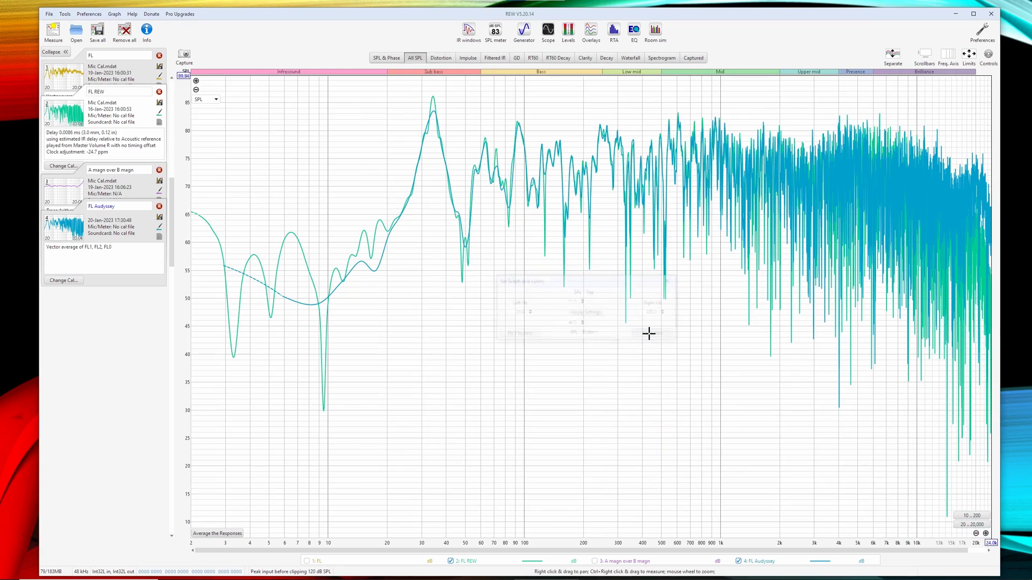
Step: Apply 1/48-octave smoothing to FL REW and FL Audyssey, then zoom the level axis on their overlap
left_click(988, 54)
left_click(988, 54)
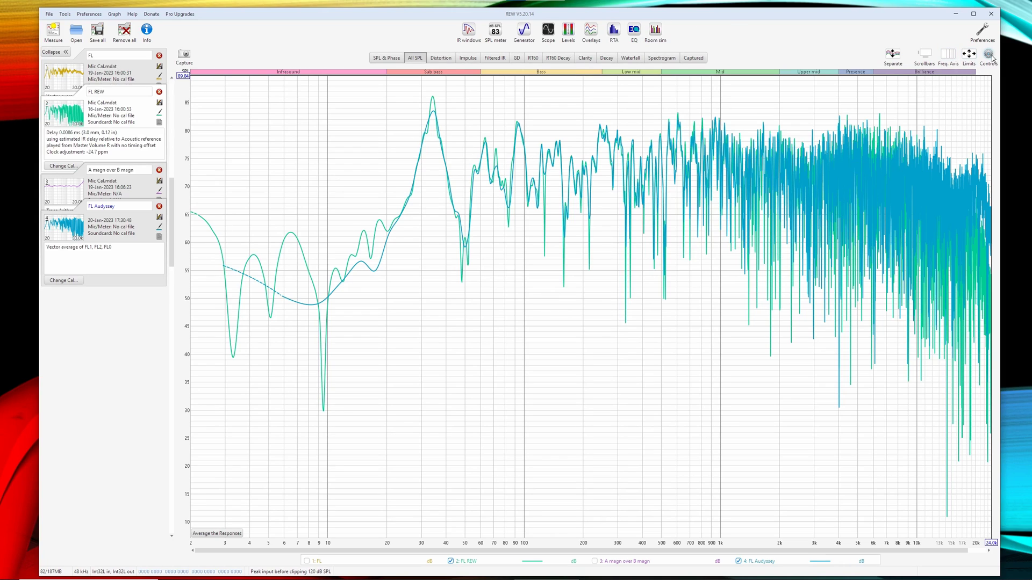
left_click(116, 15)
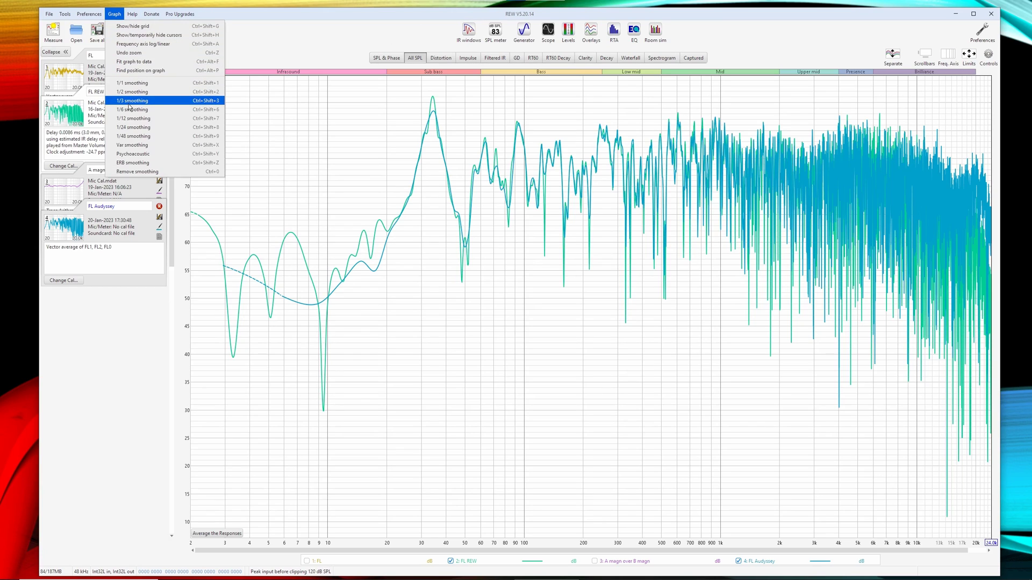
left_click(133, 137)
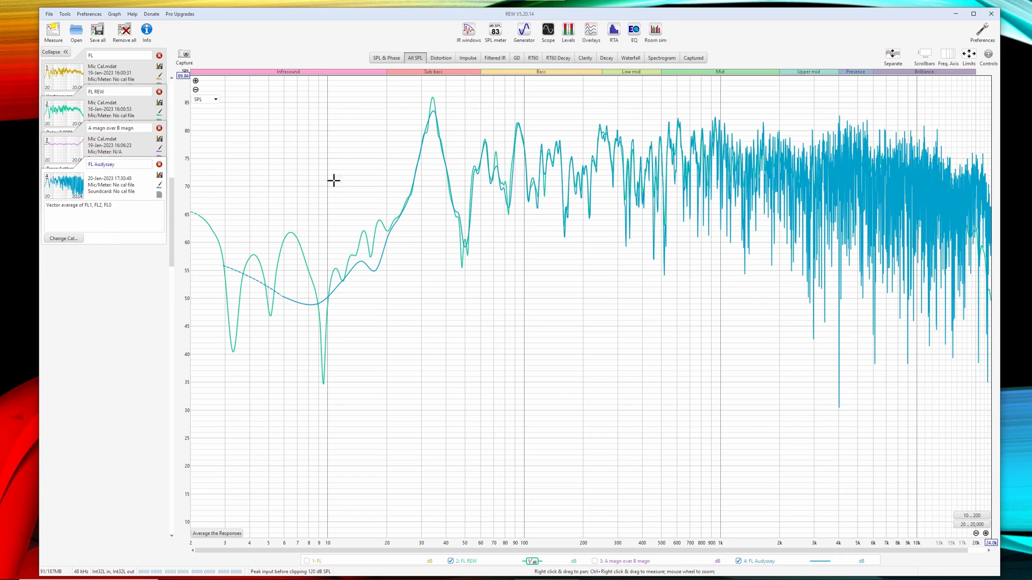
left_click(114, 14)
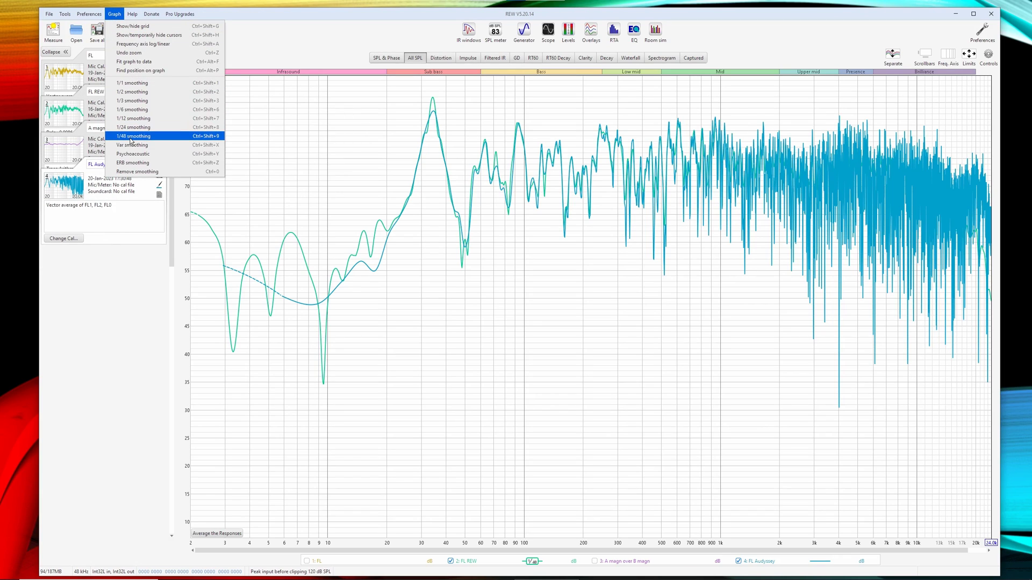
left_click(131, 139)
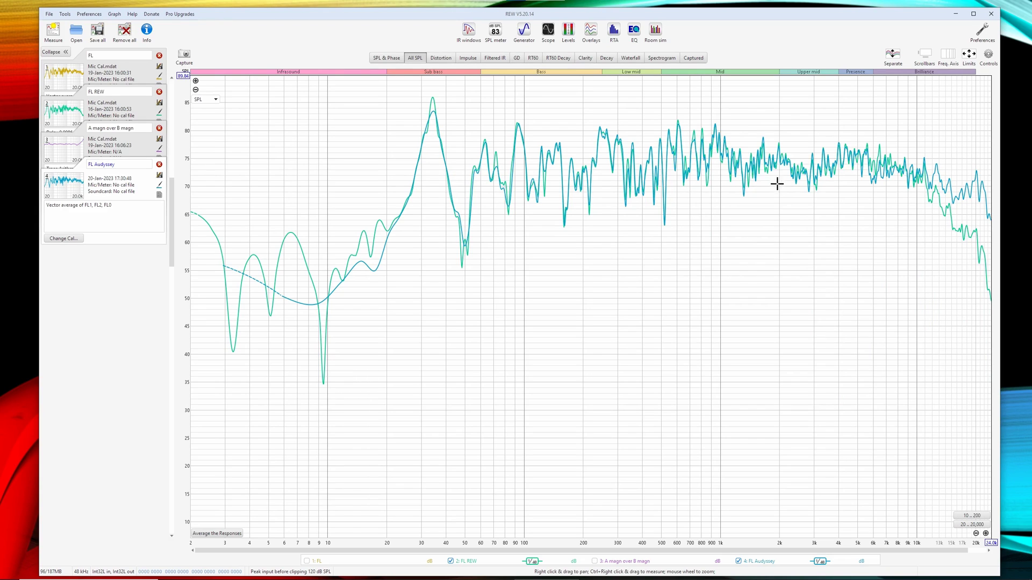
left_click(196, 81)
left_click(196, 89)
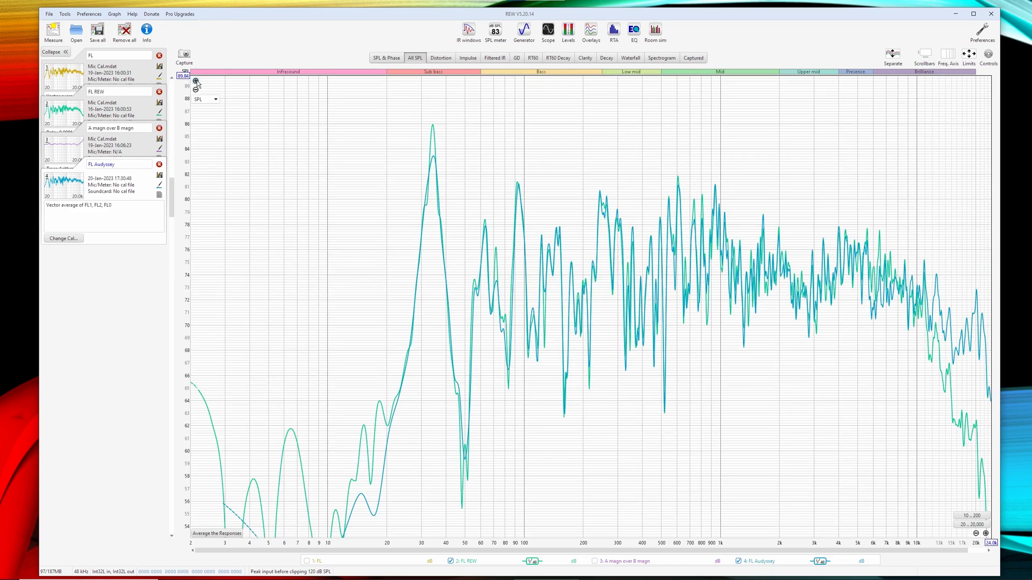
Step: Zoom the graph in on the 52–88 dB band where FL REW and FL Audyssey overlap
scroll(532, 437, "up", 3)
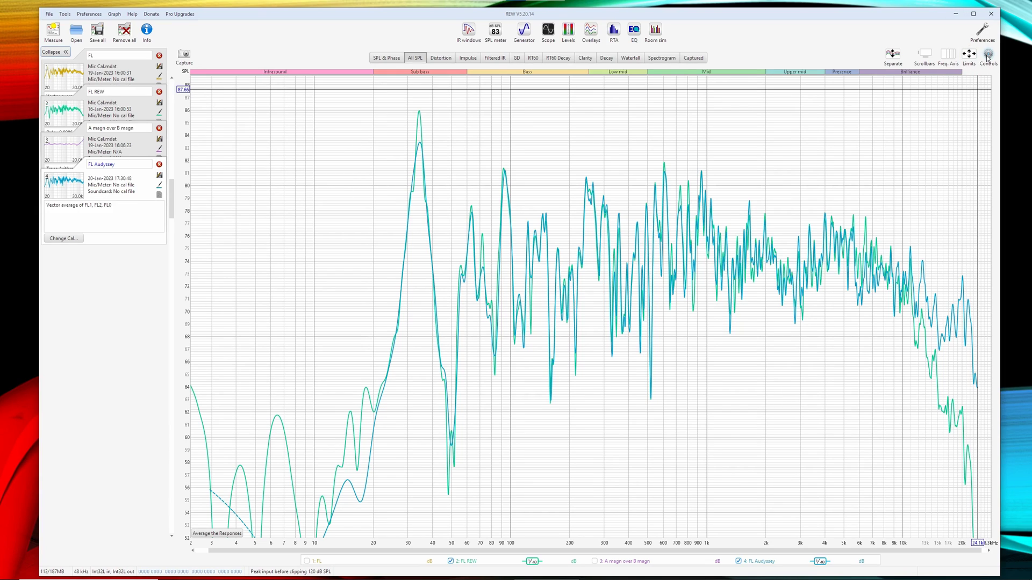
Step: In Trace arithmetic, with REW maximised, set A to 4: FL Audyssey and B to 2: FL REW
mouse_move(988, 58)
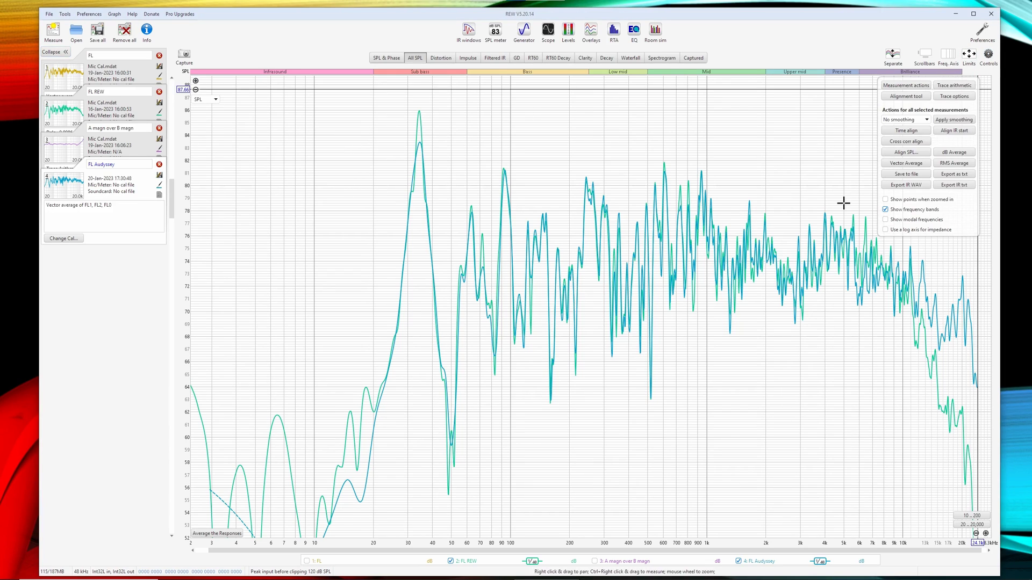
left_click(956, 86)
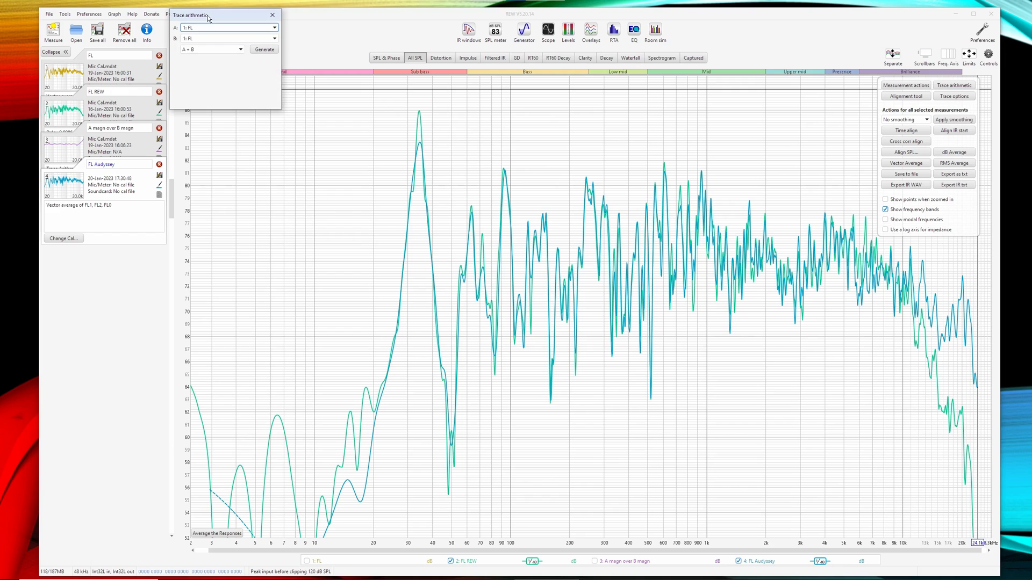
key("super+Up")
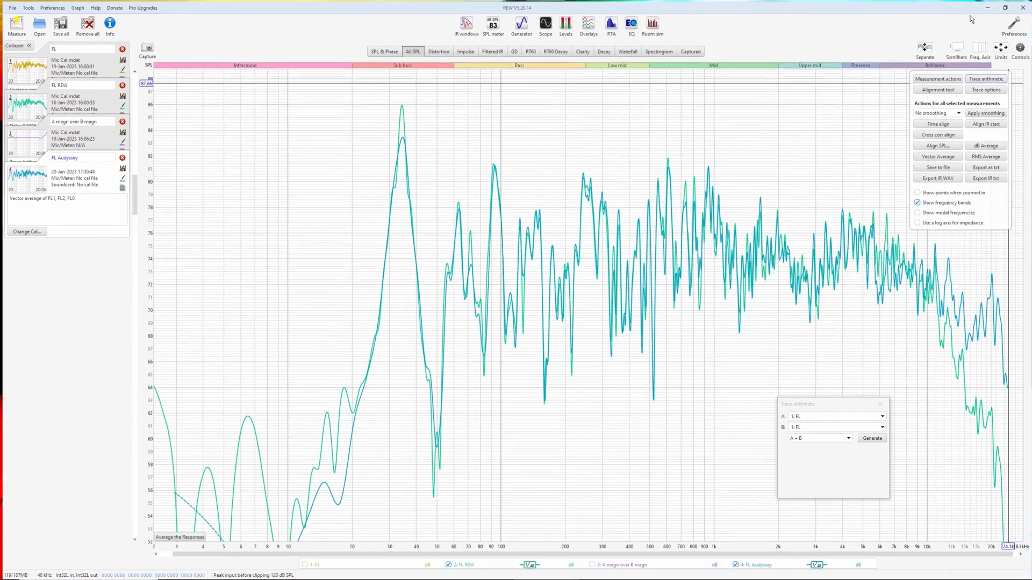
left_click_drag(820, 399, 819, 399)
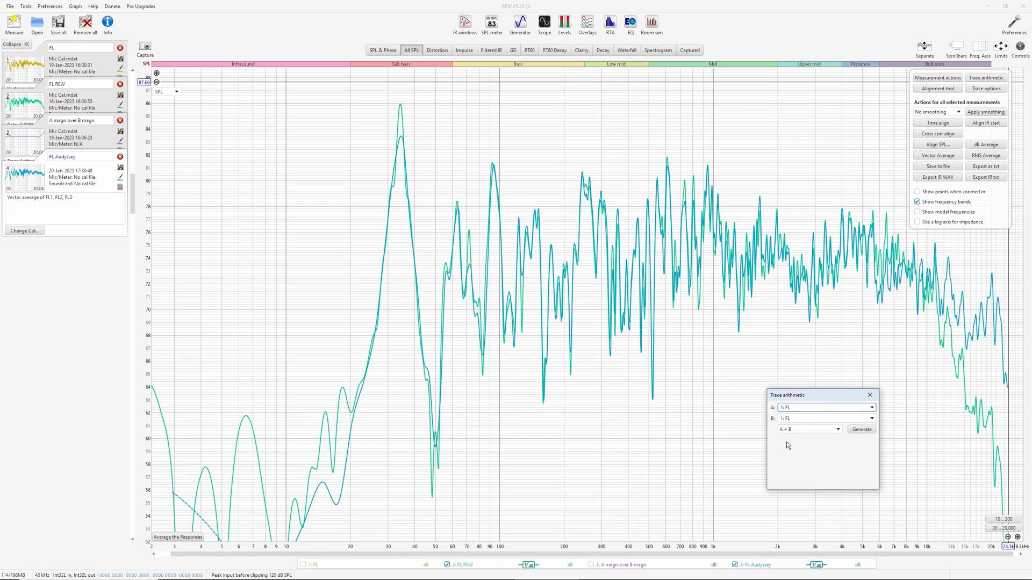
left_click(859, 407)
left_click(819, 441)
left_click(823, 419)
left_click(813, 435)
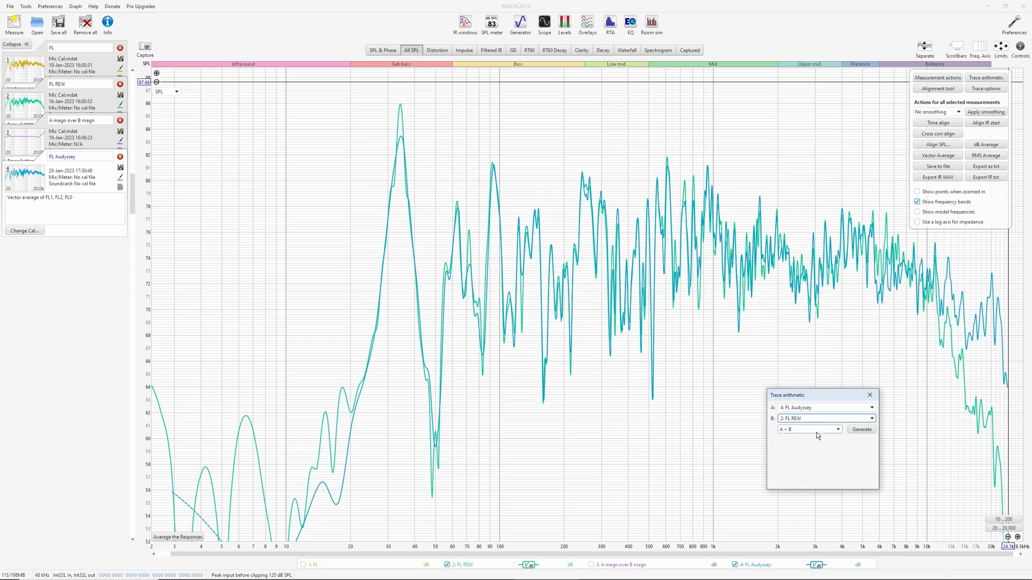
Step: Generate |A| / |B| with regularisation 0, then zoom the level axis out to show it
left_click(817, 432)
left_click(793, 480)
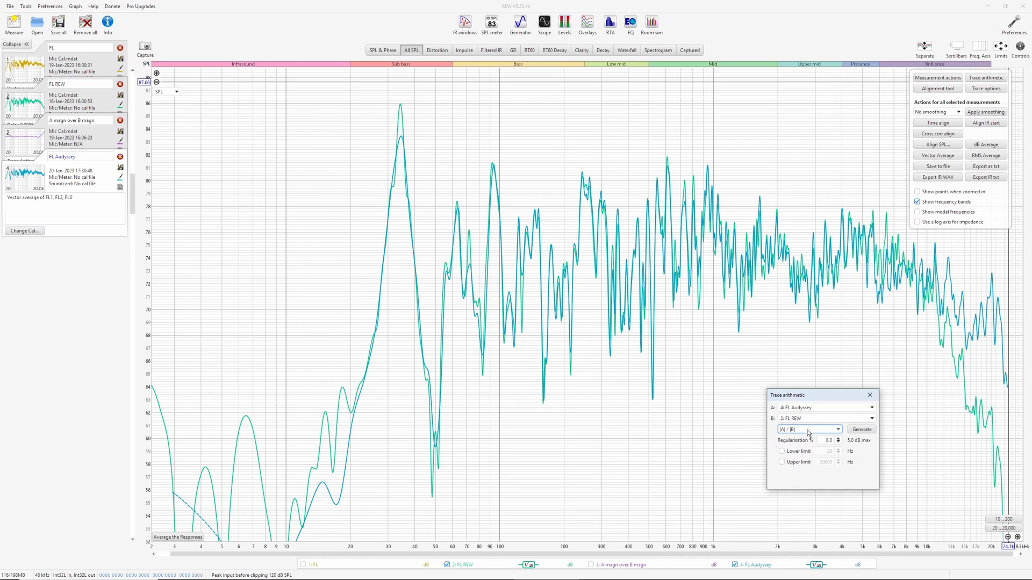
left_click(822, 441)
type("0")
key("Tab")
left_click(862, 430)
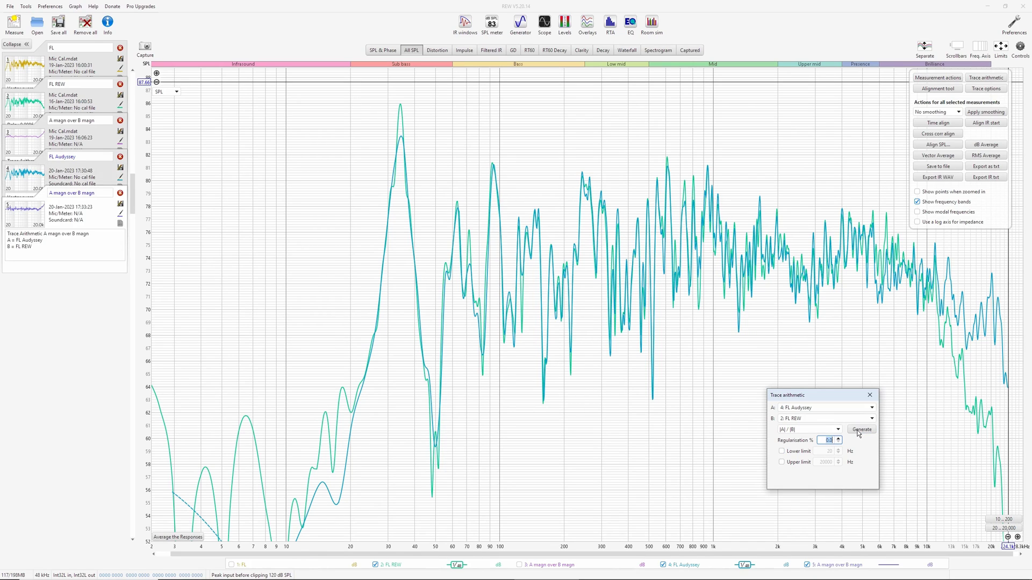
left_click(157, 82)
left_click(157, 82)
left_click(156, 82)
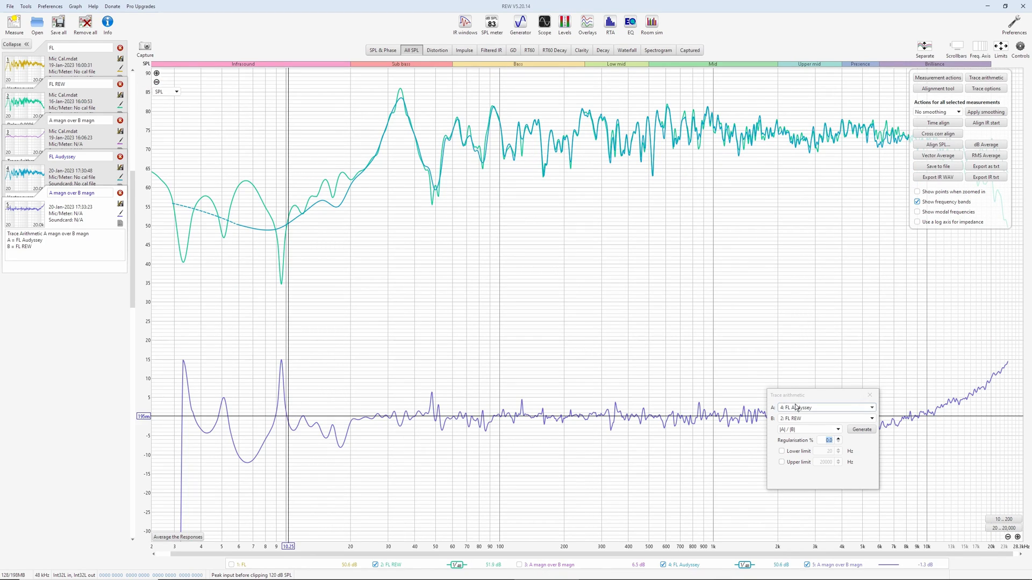
Step: Apply 1/6-octave smoothing to the division trace and limit the frequency axis to 20 Hz–20 kHz
left_click(870, 395)
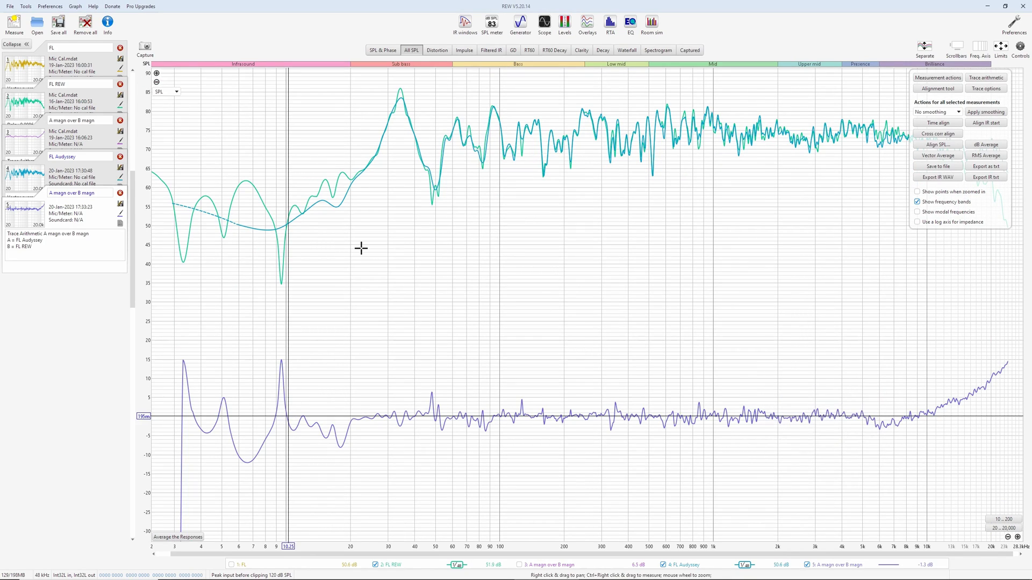
left_click(81, 7)
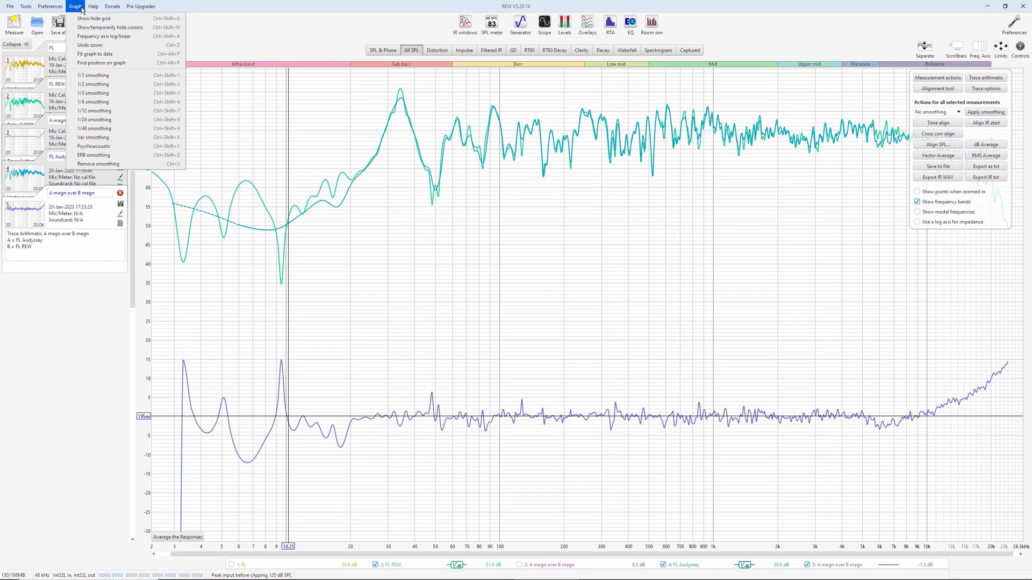
left_click(100, 103)
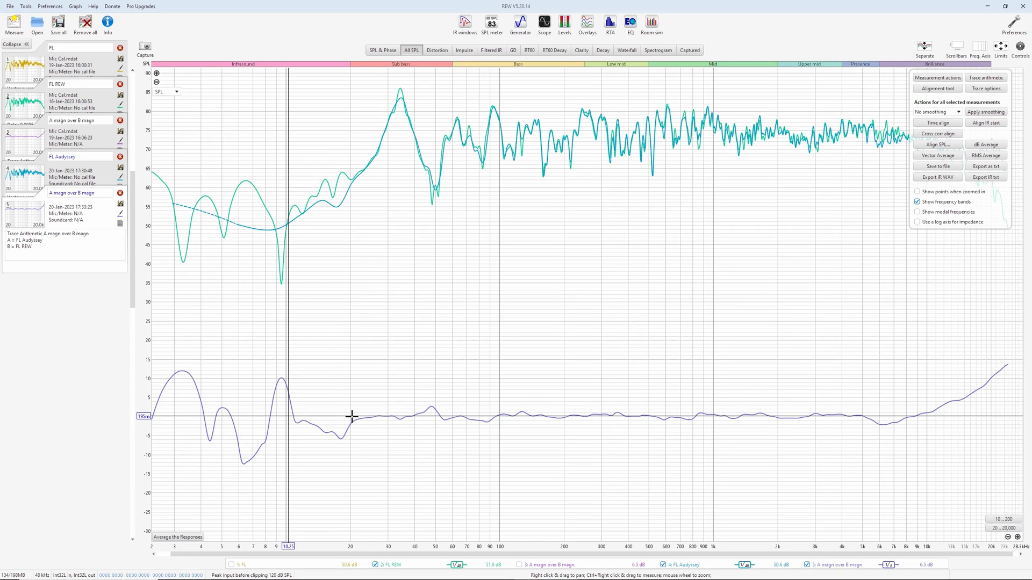
left_click(1001, 528)
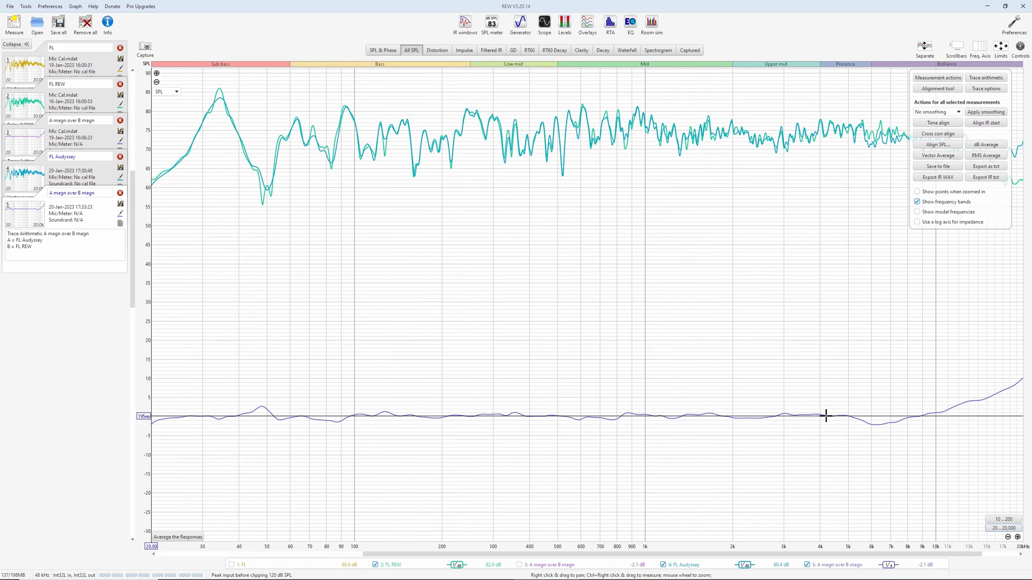
Step: Place the cursor at 8.94 kHz and measure the 10.02 dB rise to 20 kHz
left_click(848, 416)
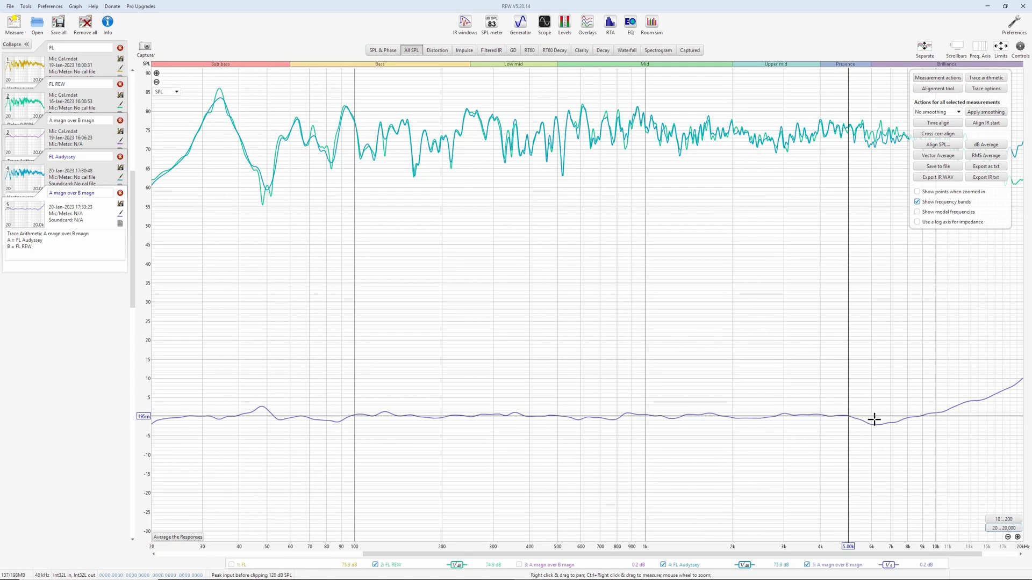
left_click(919, 416)
left_click(921, 416)
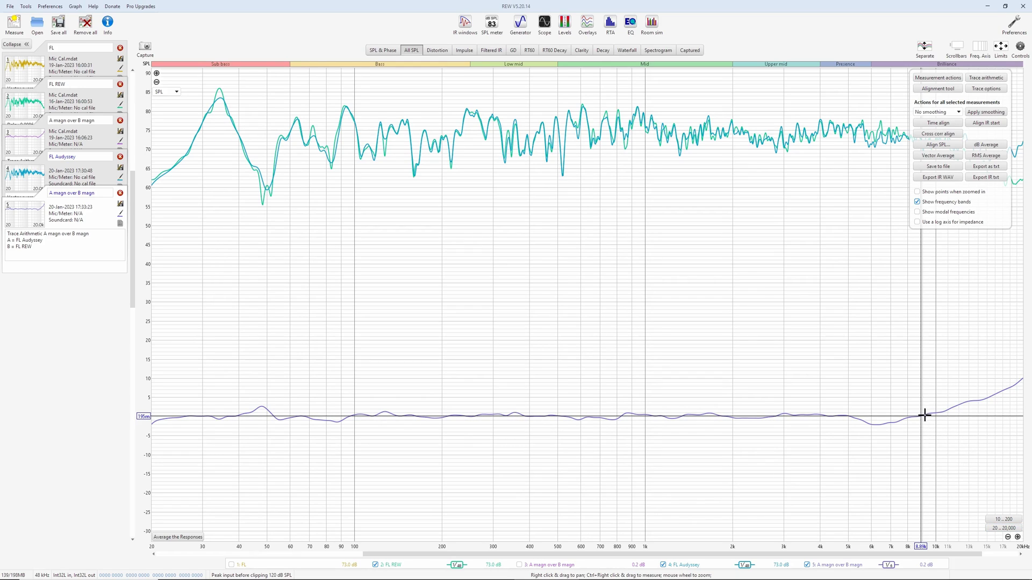
left_click(922, 416)
left_click_drag(1022, 377, 1023, 415)
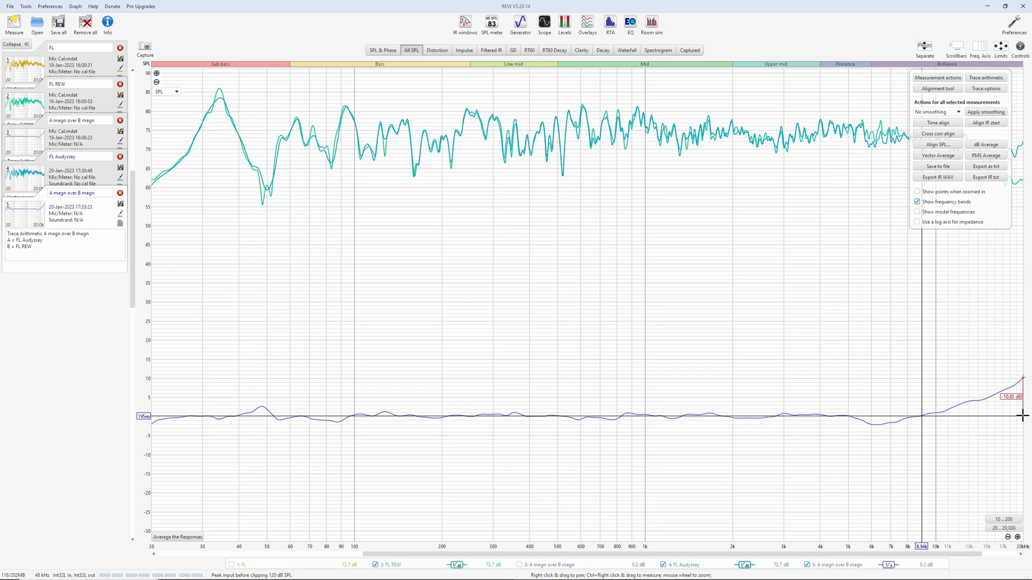